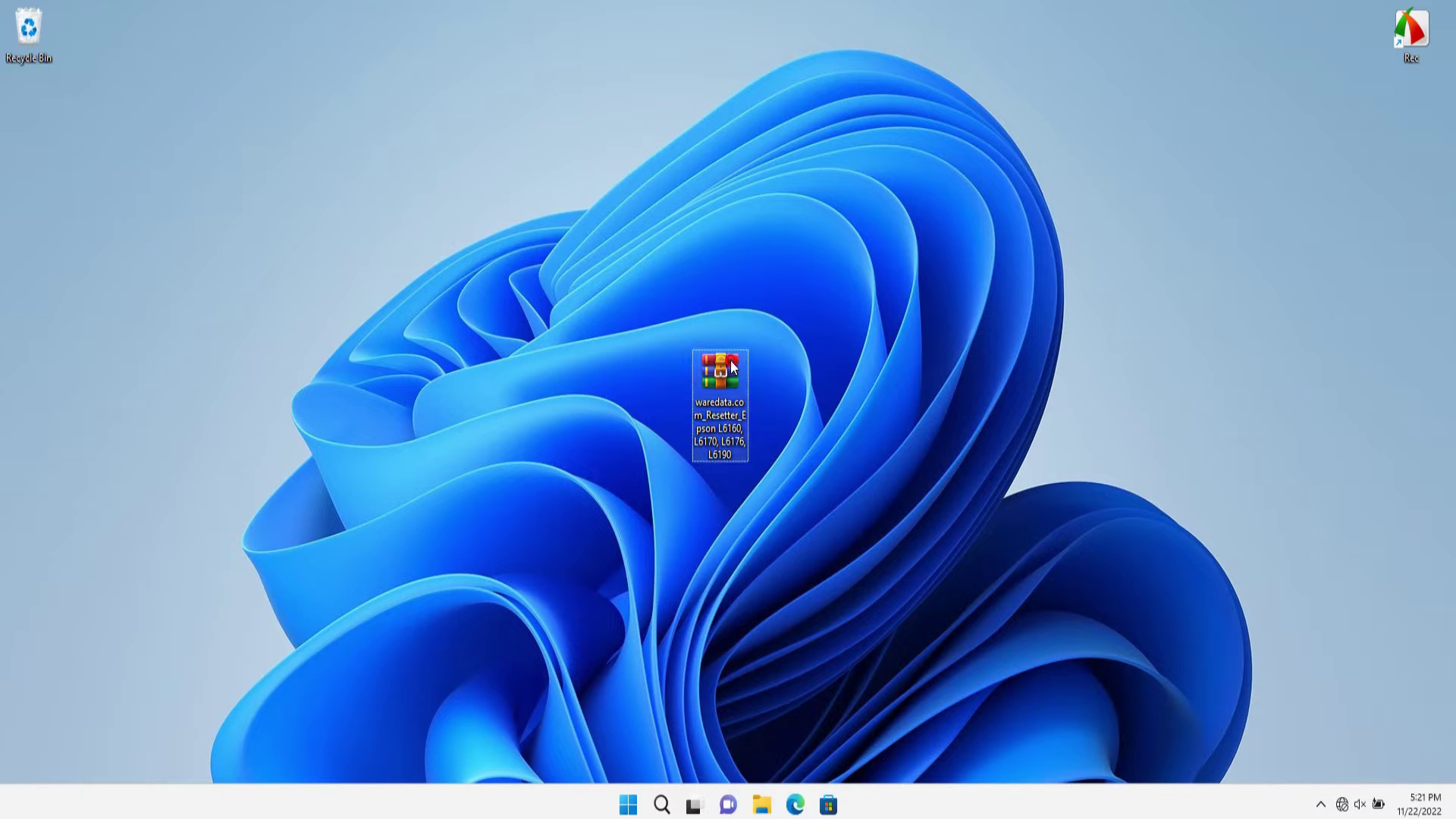
Turn off Real-time protection in the Windows Security virus & threat protection settings
click(662, 803)
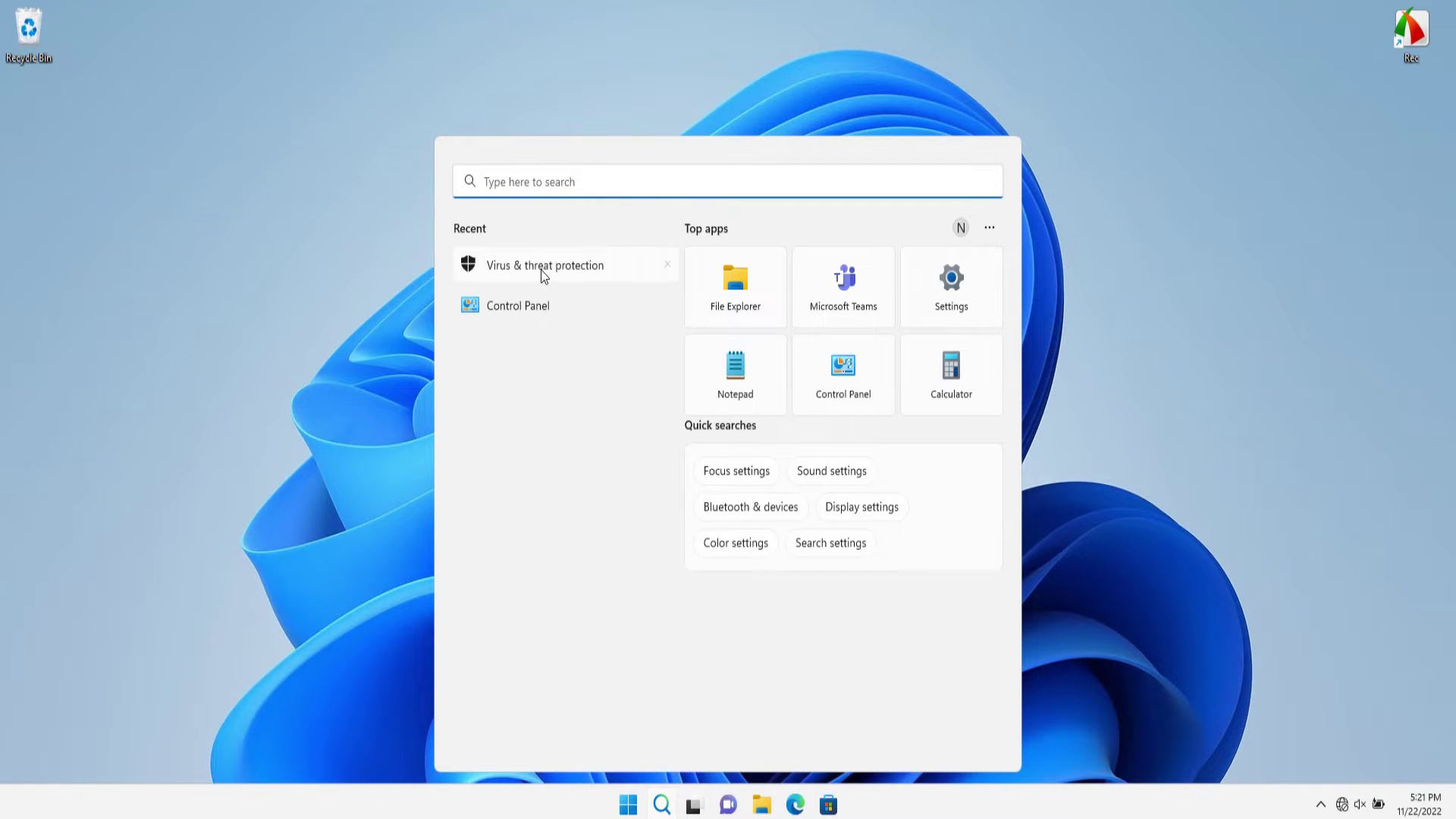
click(542, 270)
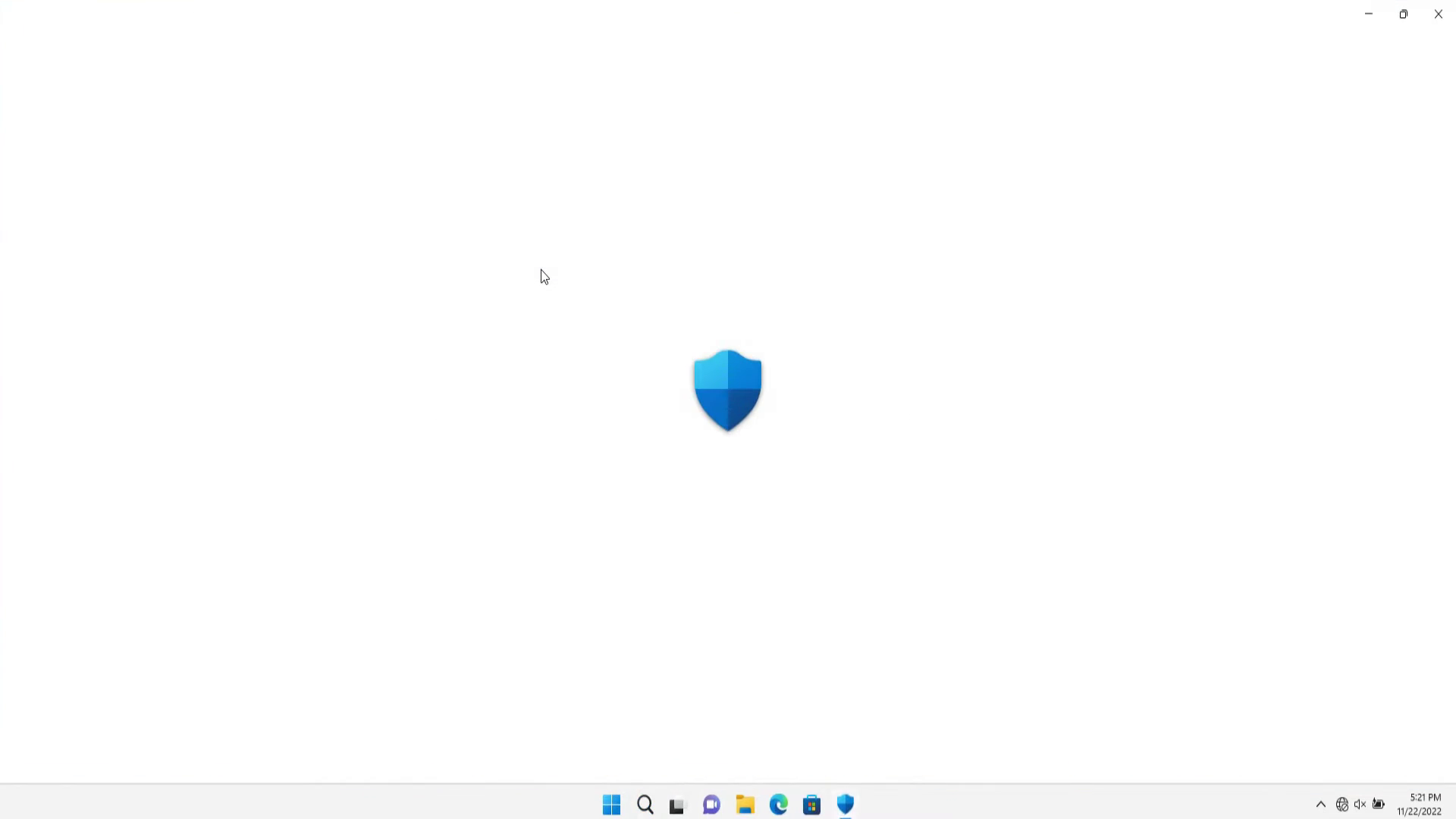
click(337, 516)
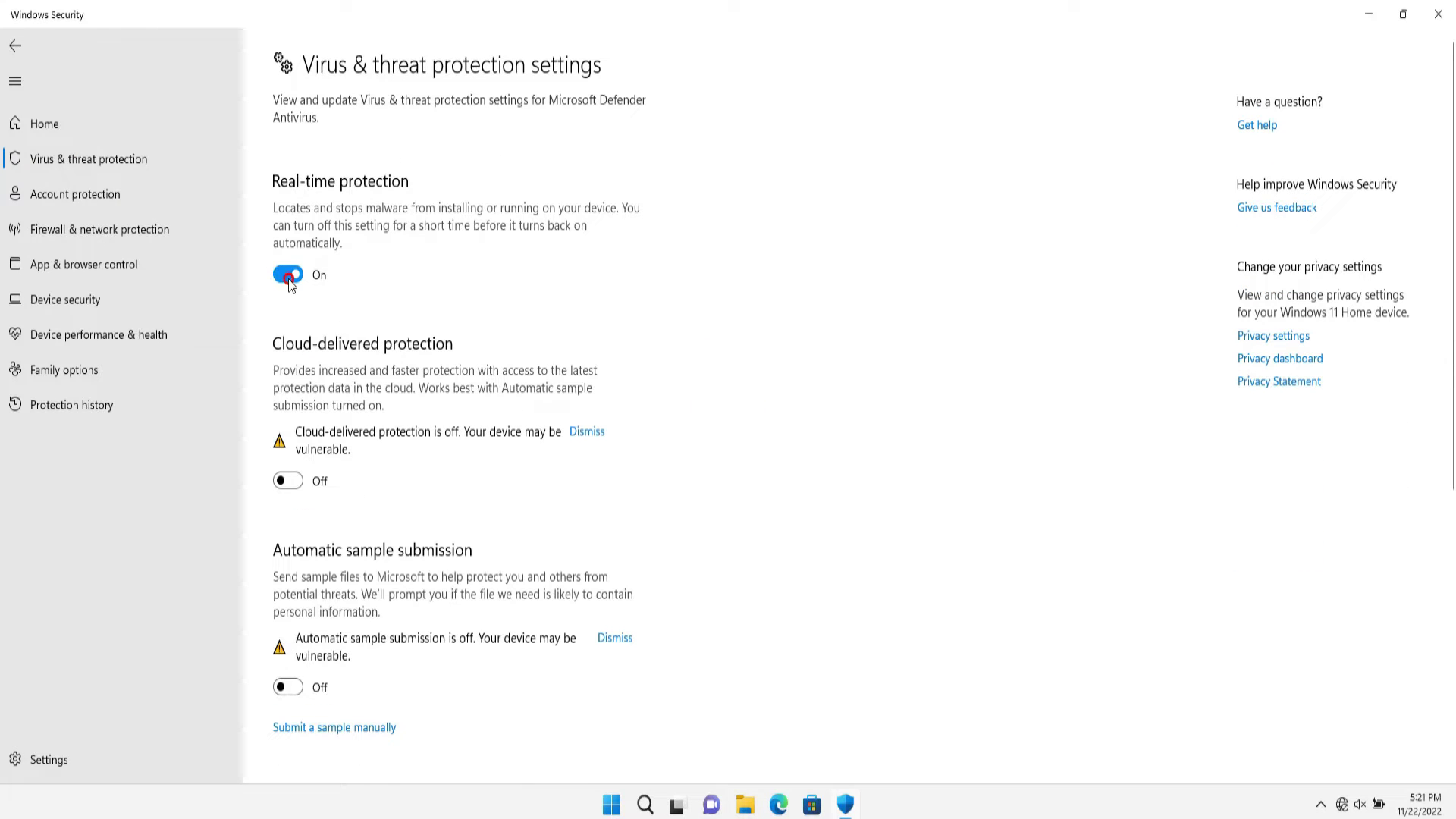
click(288, 275)
scroll(364, 338, down, 6)
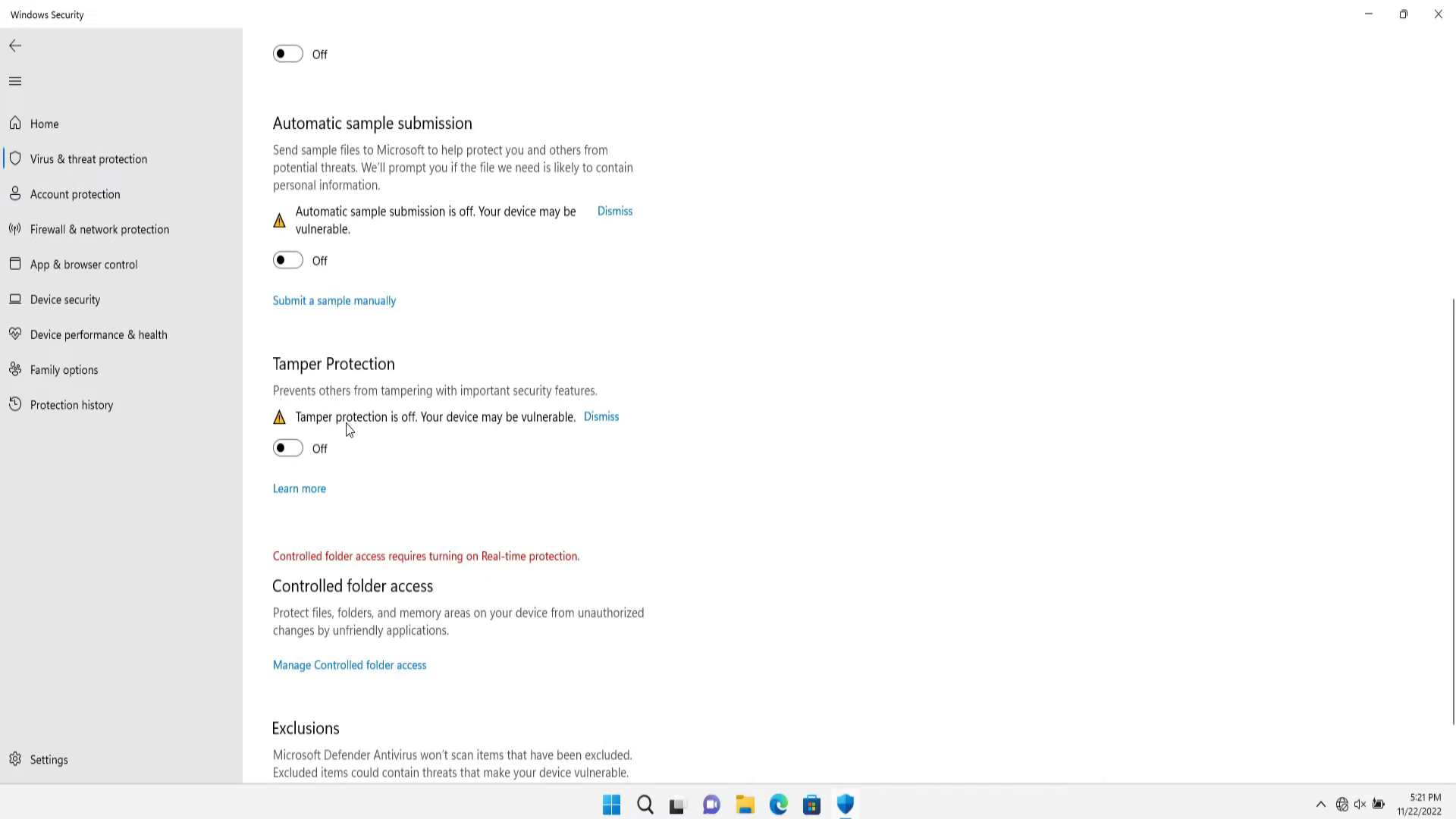
scroll(942, 341, up, 6)
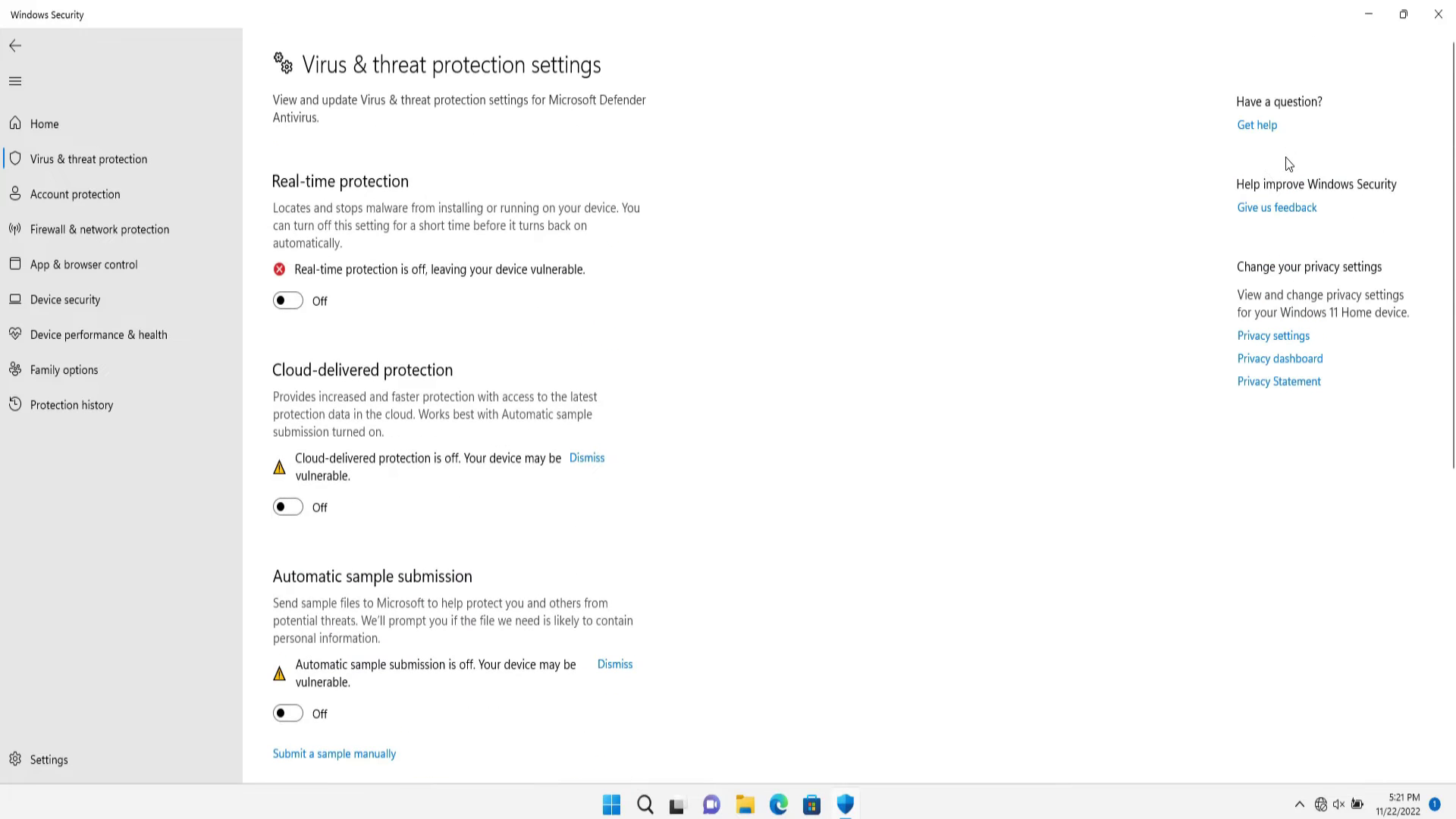
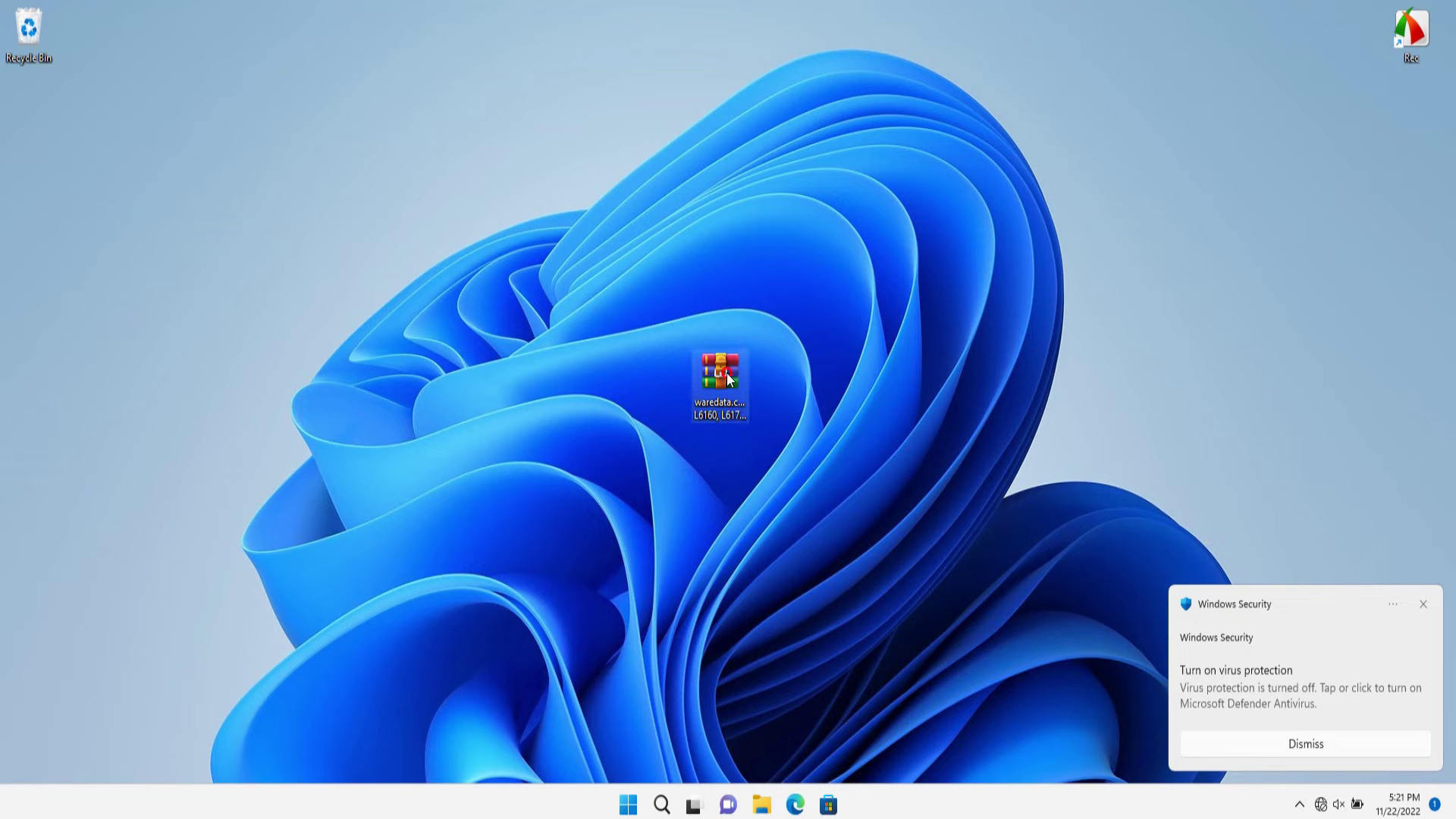
Extract the waredata.com Epson resetter archive into its own desktop folder with WinRAR and open that folder
click(726, 372)
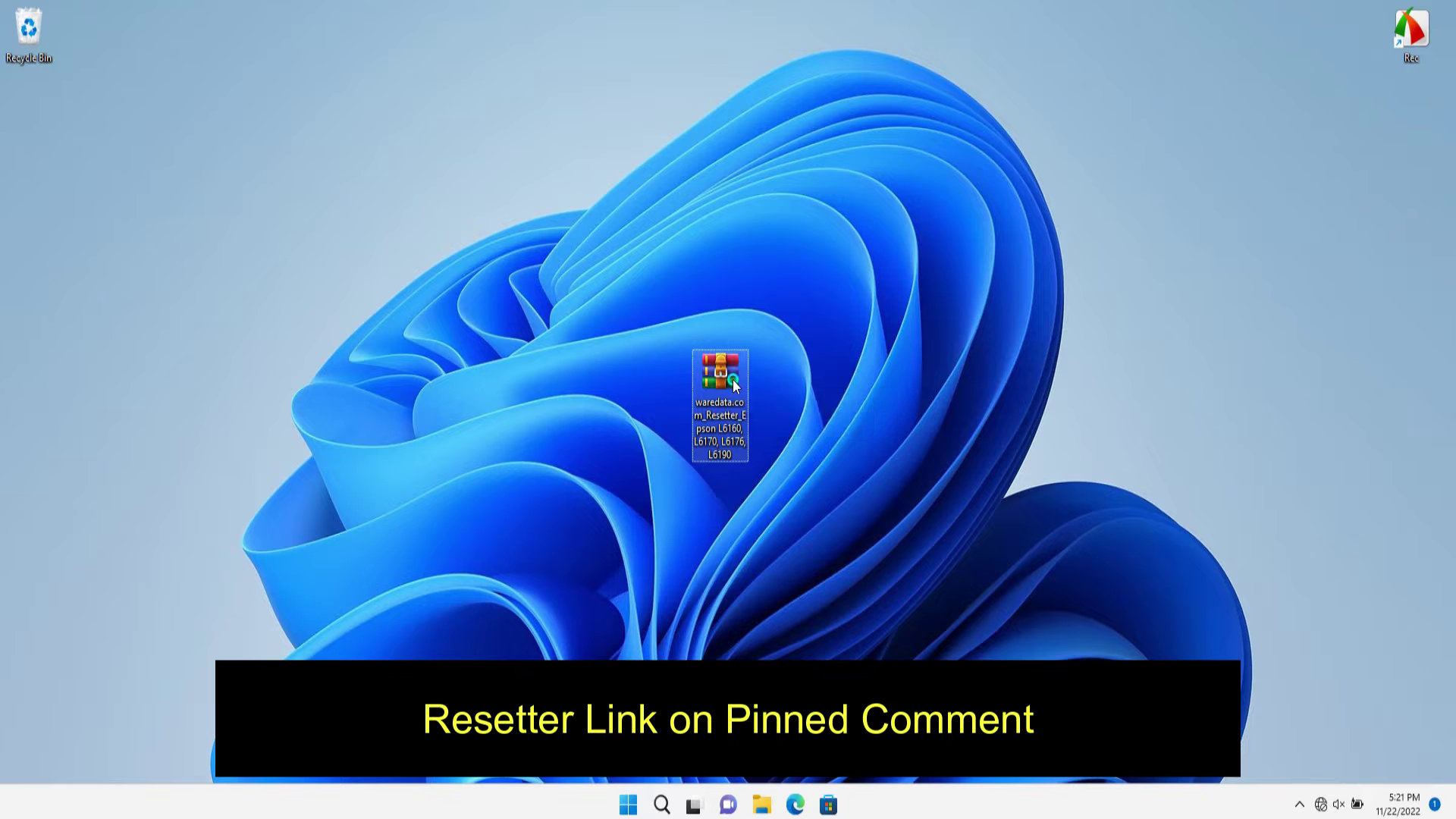
right_click(732, 380)
mouse_move(863, 635)
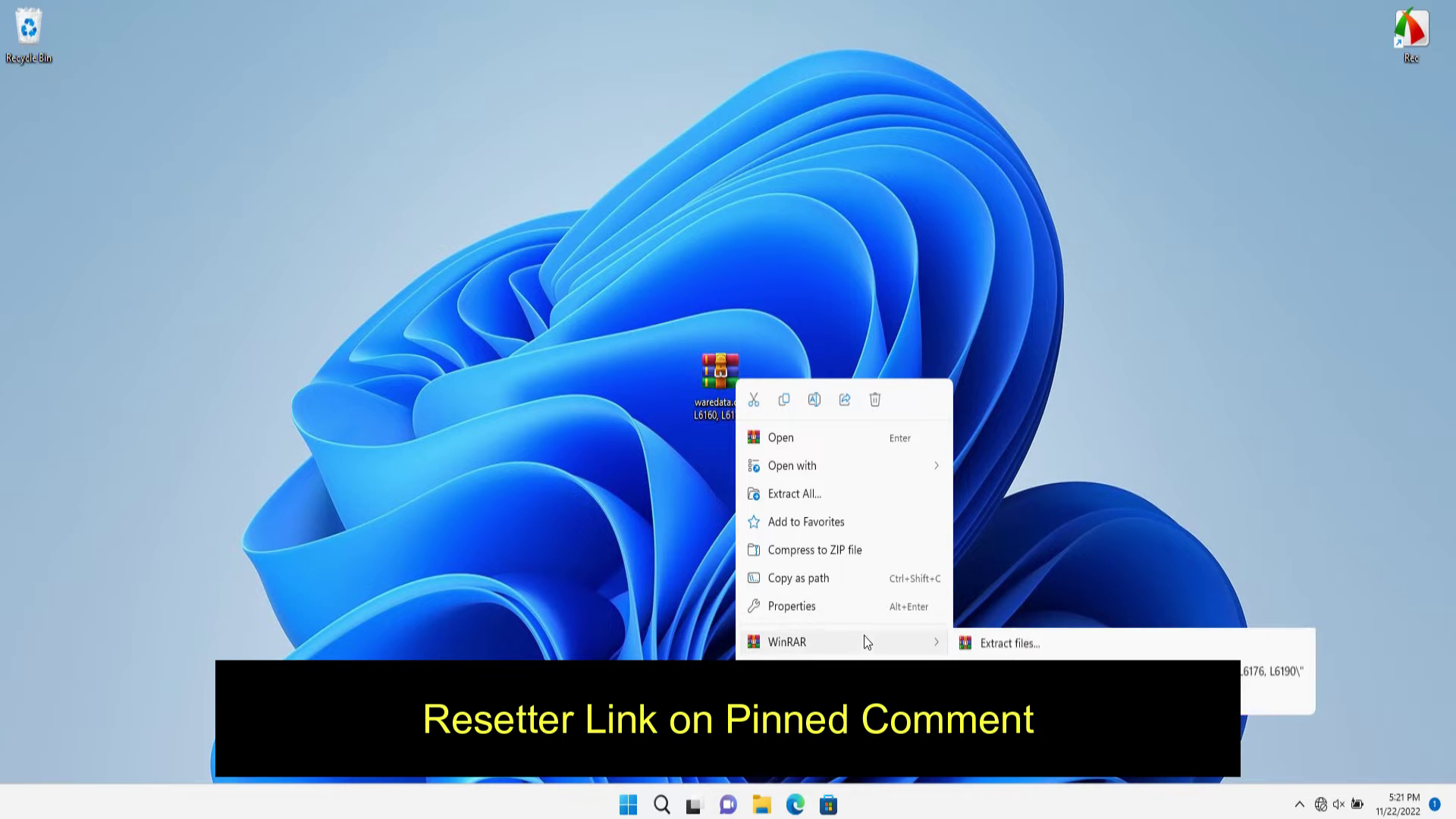
click(1069, 731)
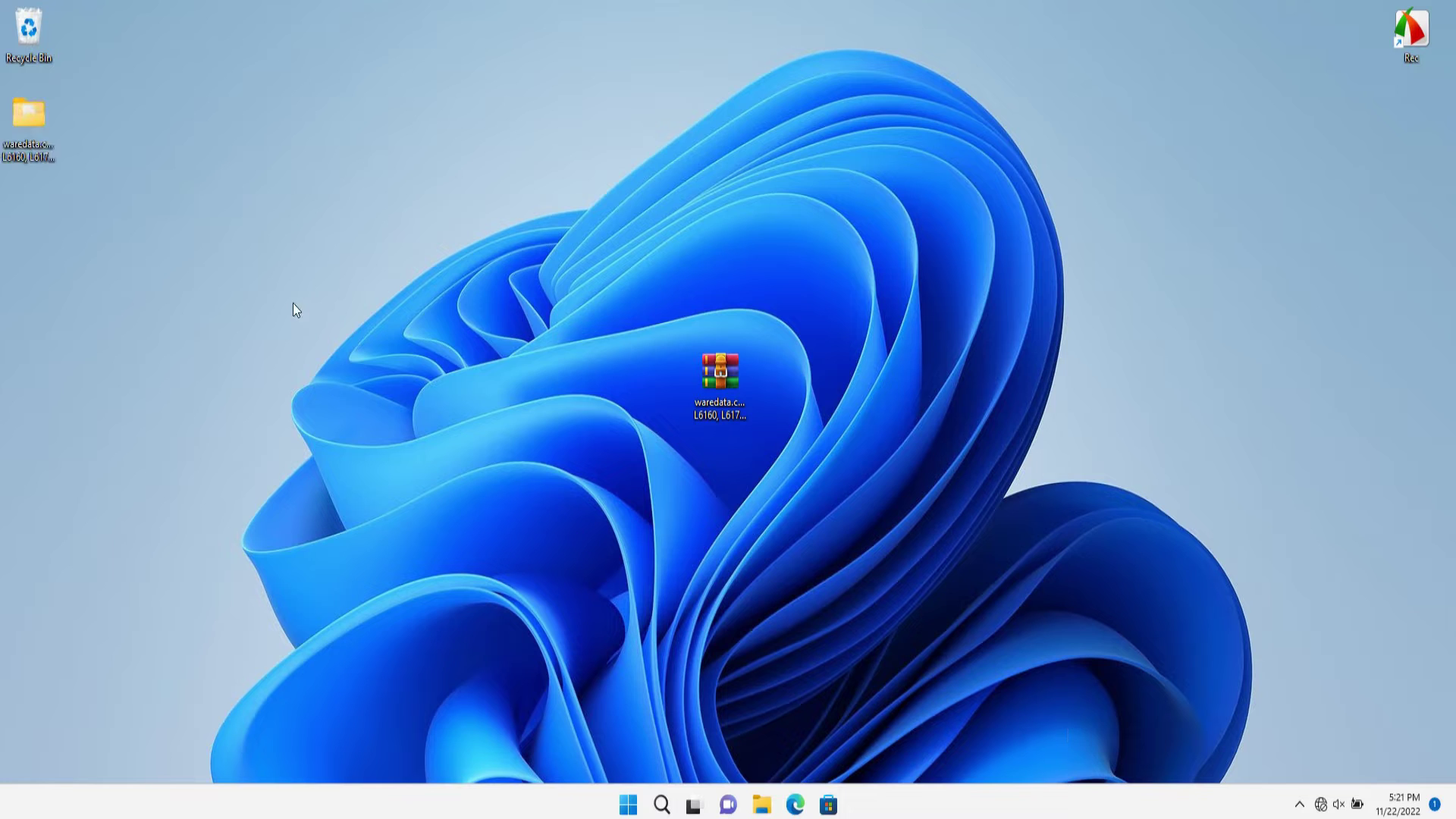
double_click(37, 125)
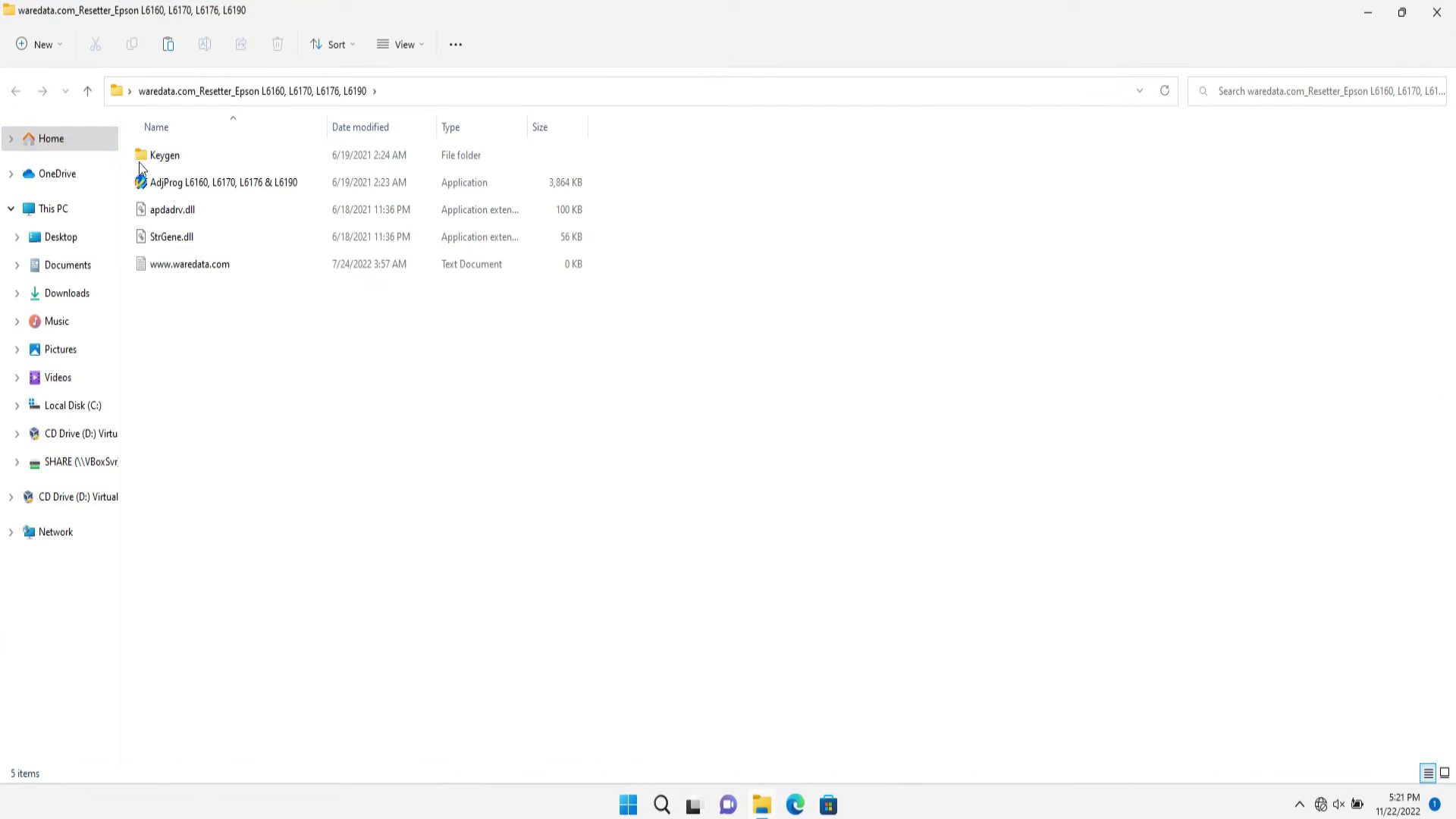
Run AdjProg L6160, L6170, L6176 & L6190 and paste its machine ID message into a new Notepad document
double_click(224, 186)
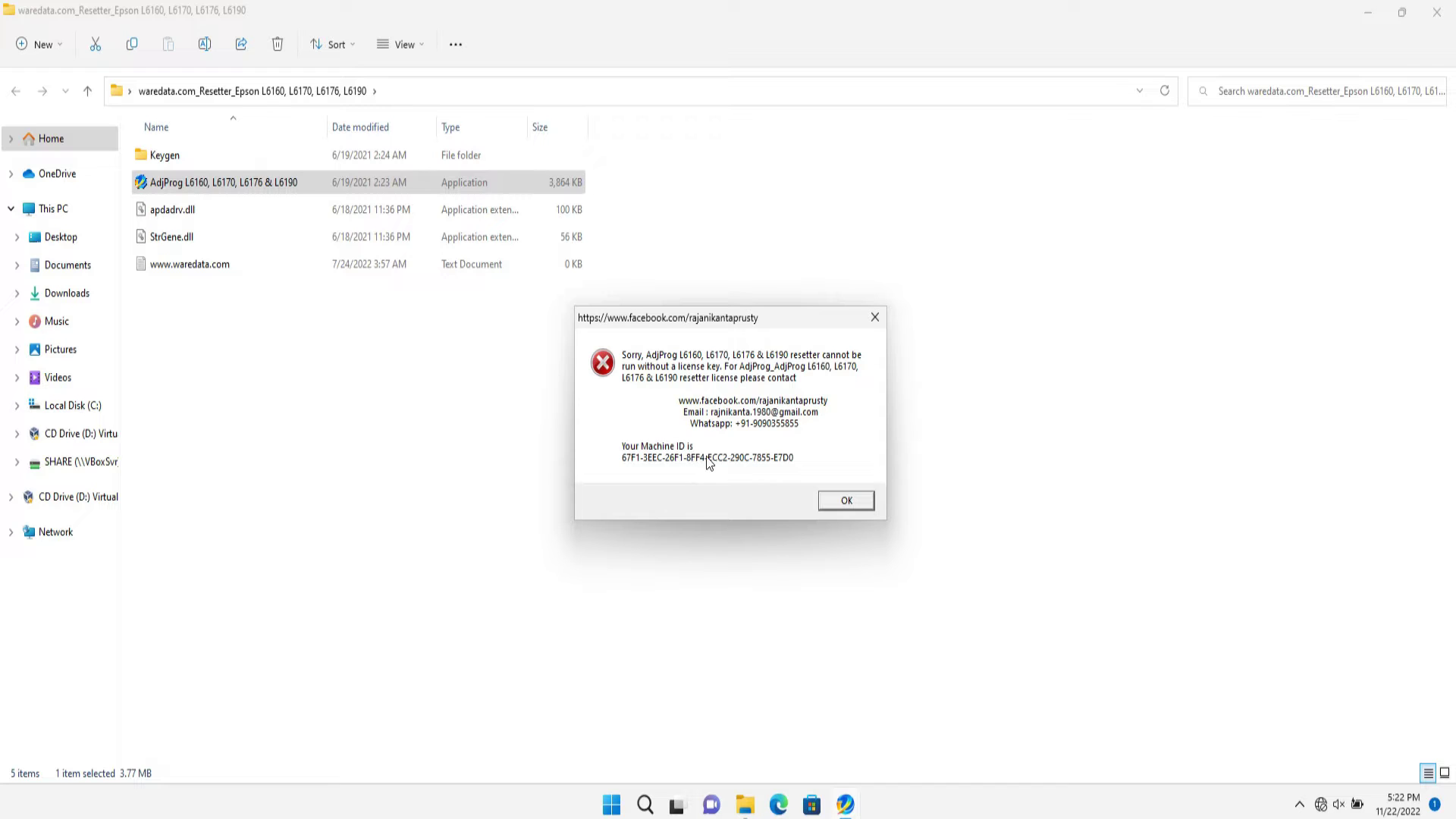
click(839, 501)
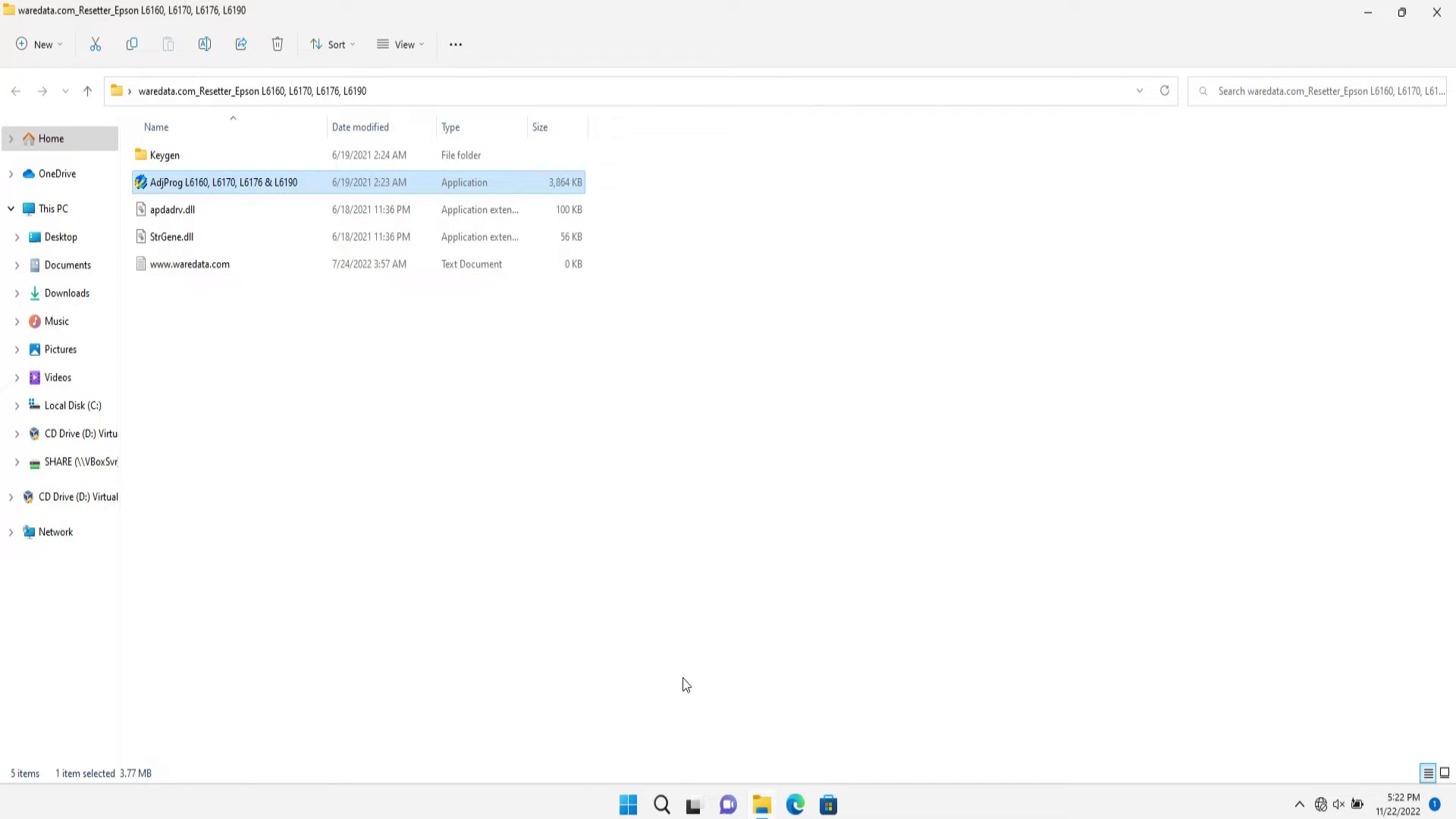
click(662, 805)
text(notepad)
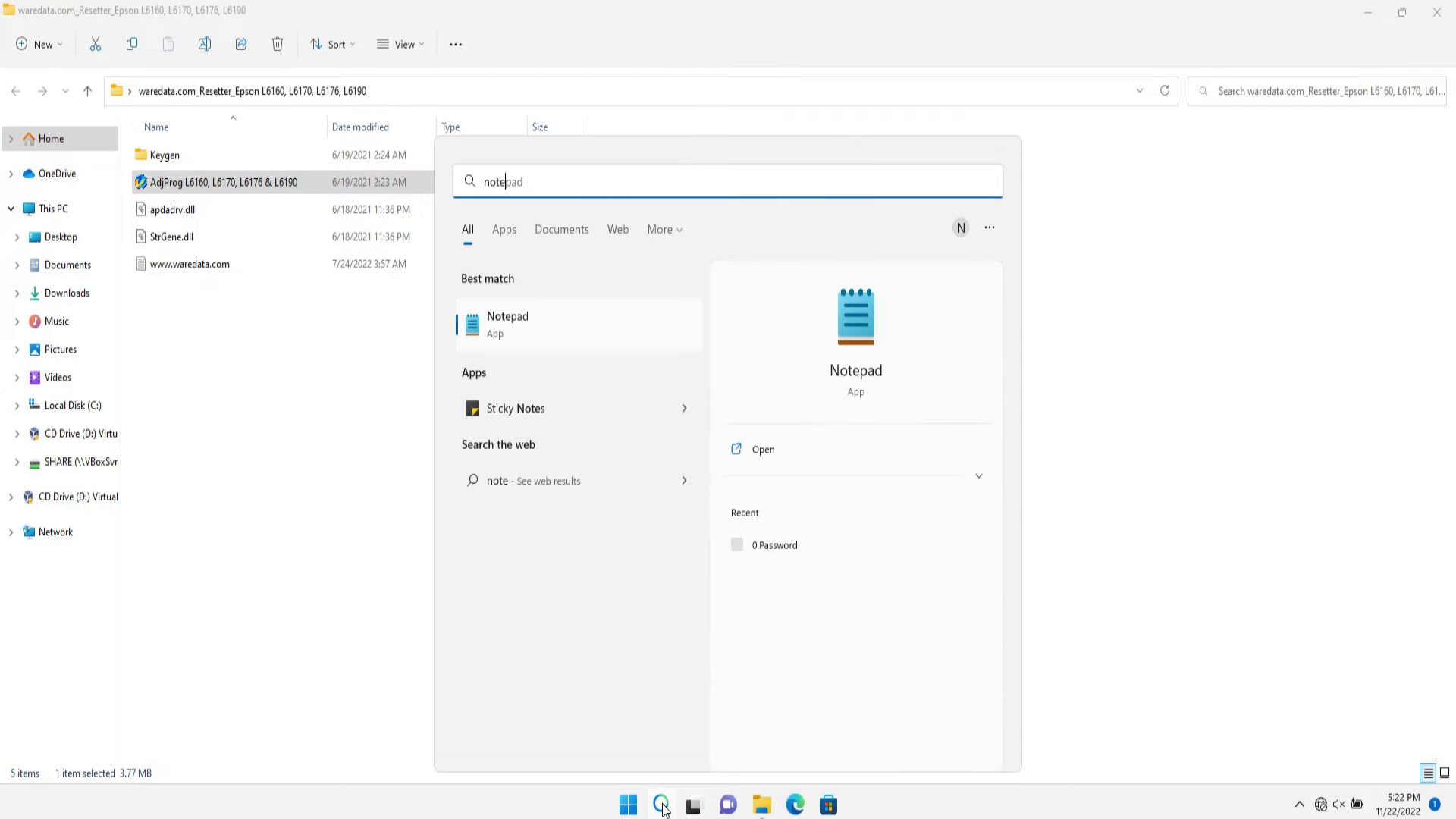
click(589, 324)
key(ctrl+v)
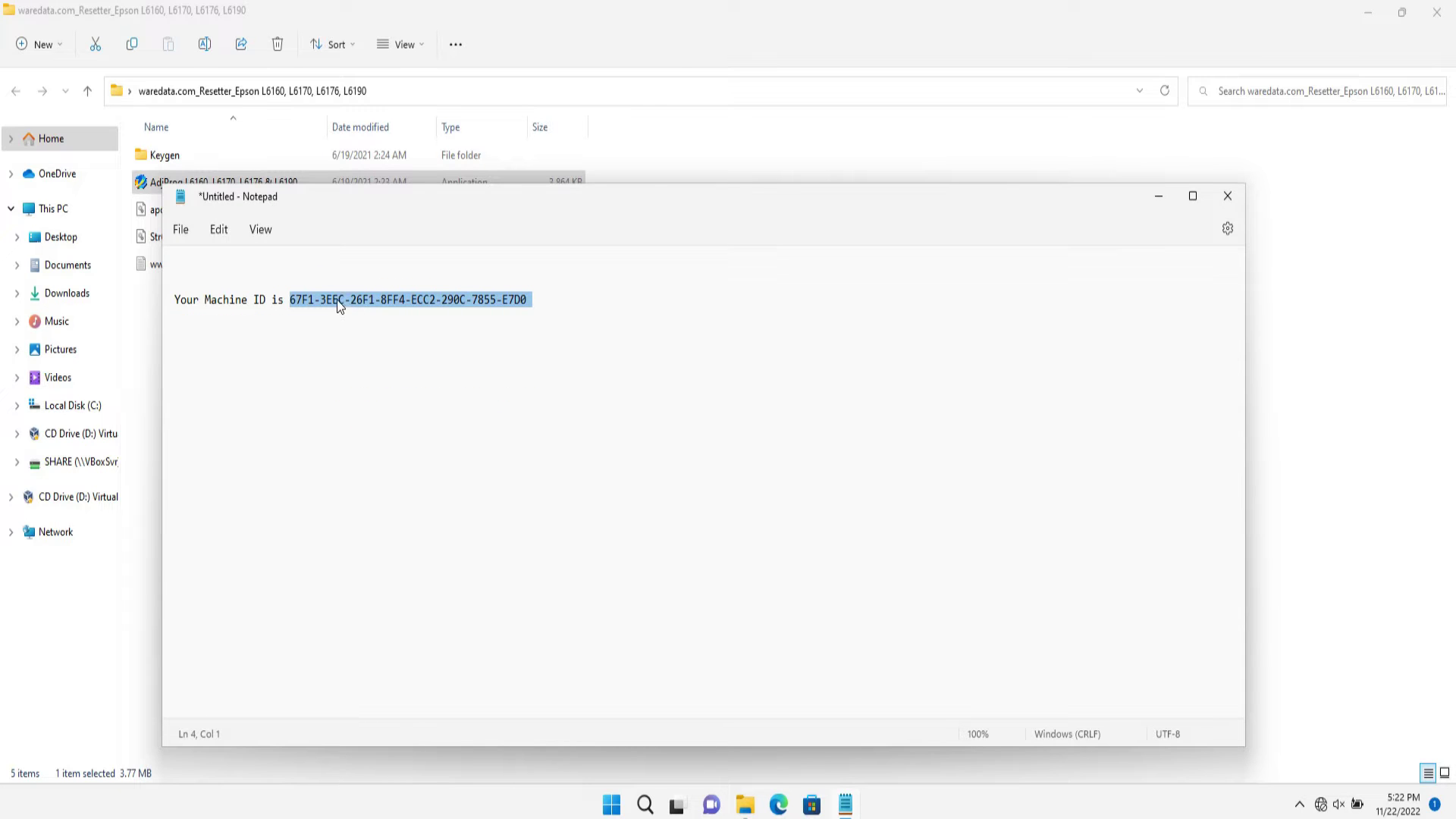
Select and copy only the machine ID value in the Notepad text, without the trailing line break, and minimize Notepad
click(293, 302)
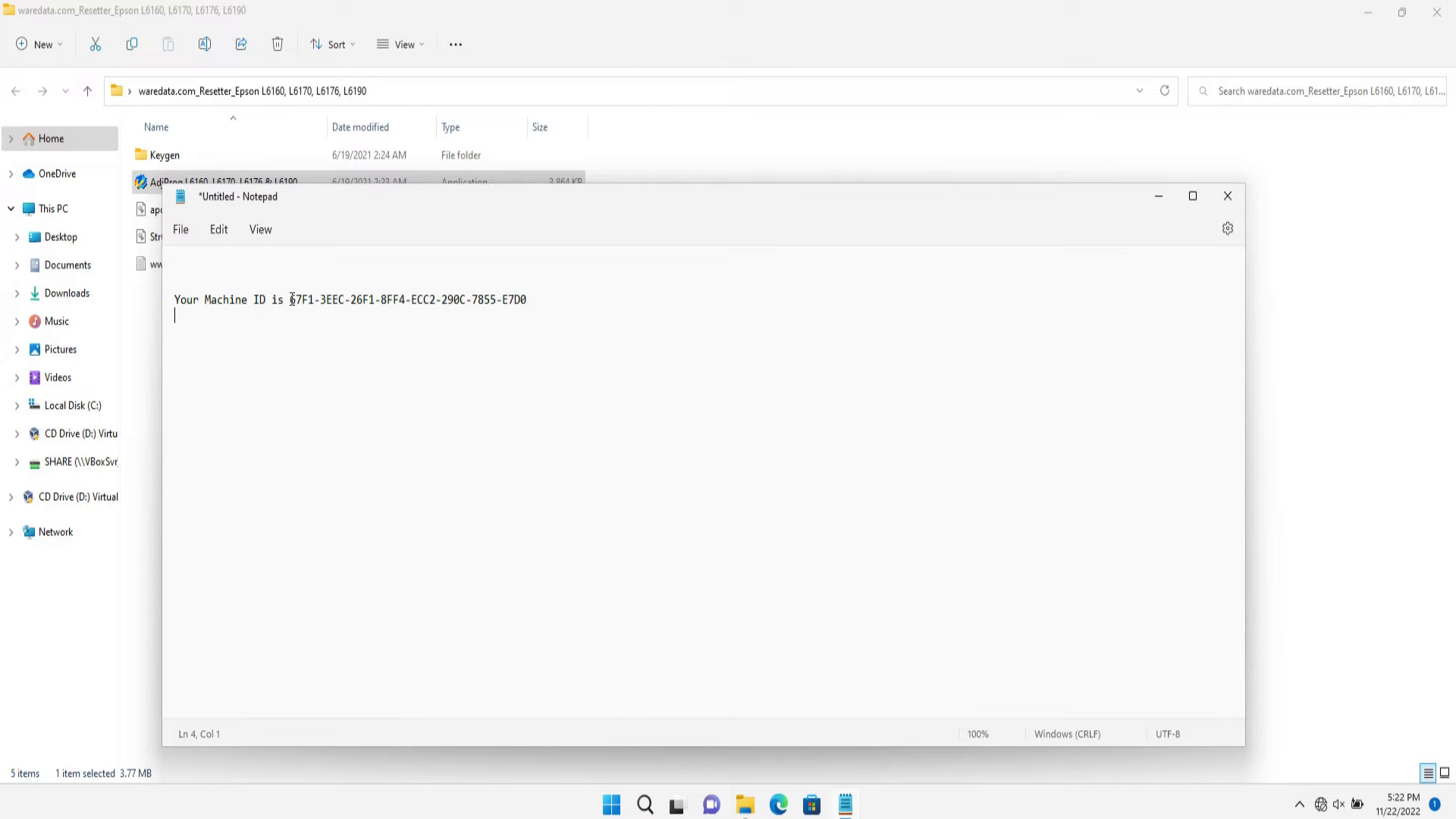
triple_click(293, 302)
click(214, 300)
drag(532, 300, 313, 303)
click(313, 303)
drag(532, 299, 288, 297)
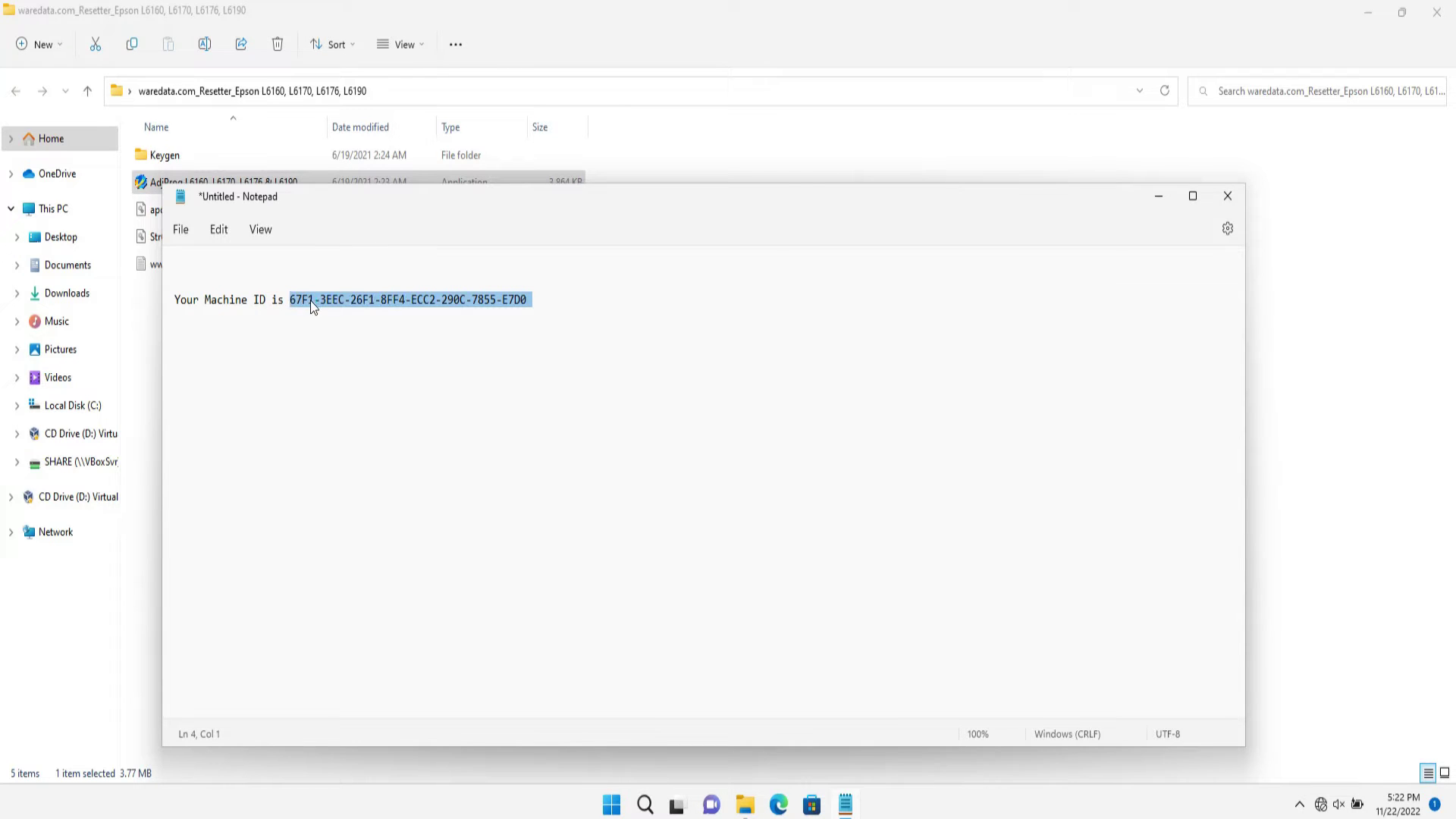
right_click(312, 302)
click(389, 393)
click(524, 301)
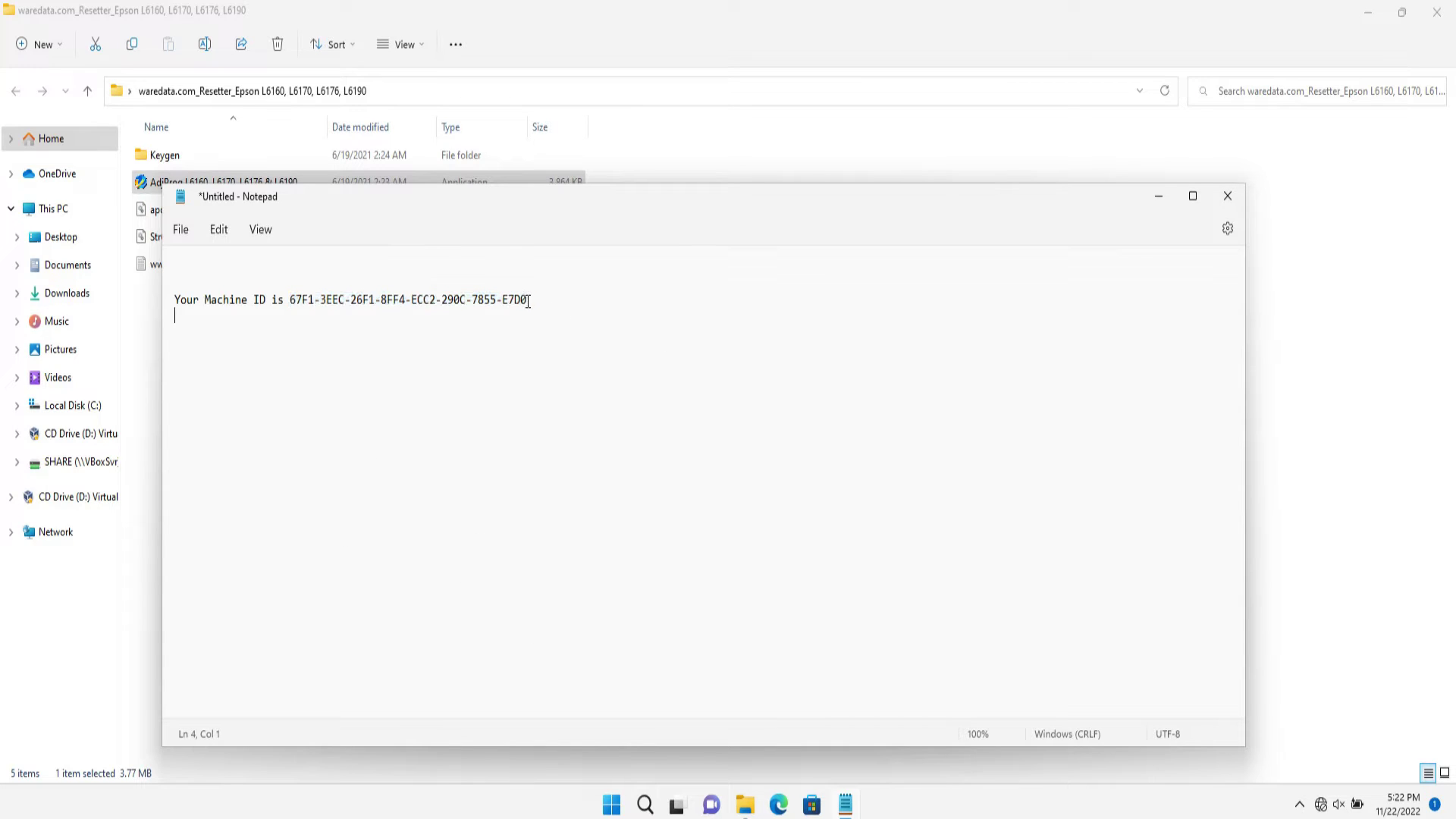
click(542, 299)
key(shift+Left)
key(shift+Left)
key(shift+Left)
key(shift+Left)
key(shift+Left)
key(shift+Left)
key(shift+Left)
key(shift+Left)
key(shift+Left)
key(shift+Left)
key(shift+Left)
key(shift+Left)
key(shift+Left)
key(shift+Left)
key(shift+Left)
key(shift+Left)
key(shift+Left)
key(shift+Left)
key(shift+Left)
key(shift+Left)
key(shift+Left)
key(shift+Left)
key(shift+Left)
key(shift+Left)
key(shift+Left)
key(shift+Left)
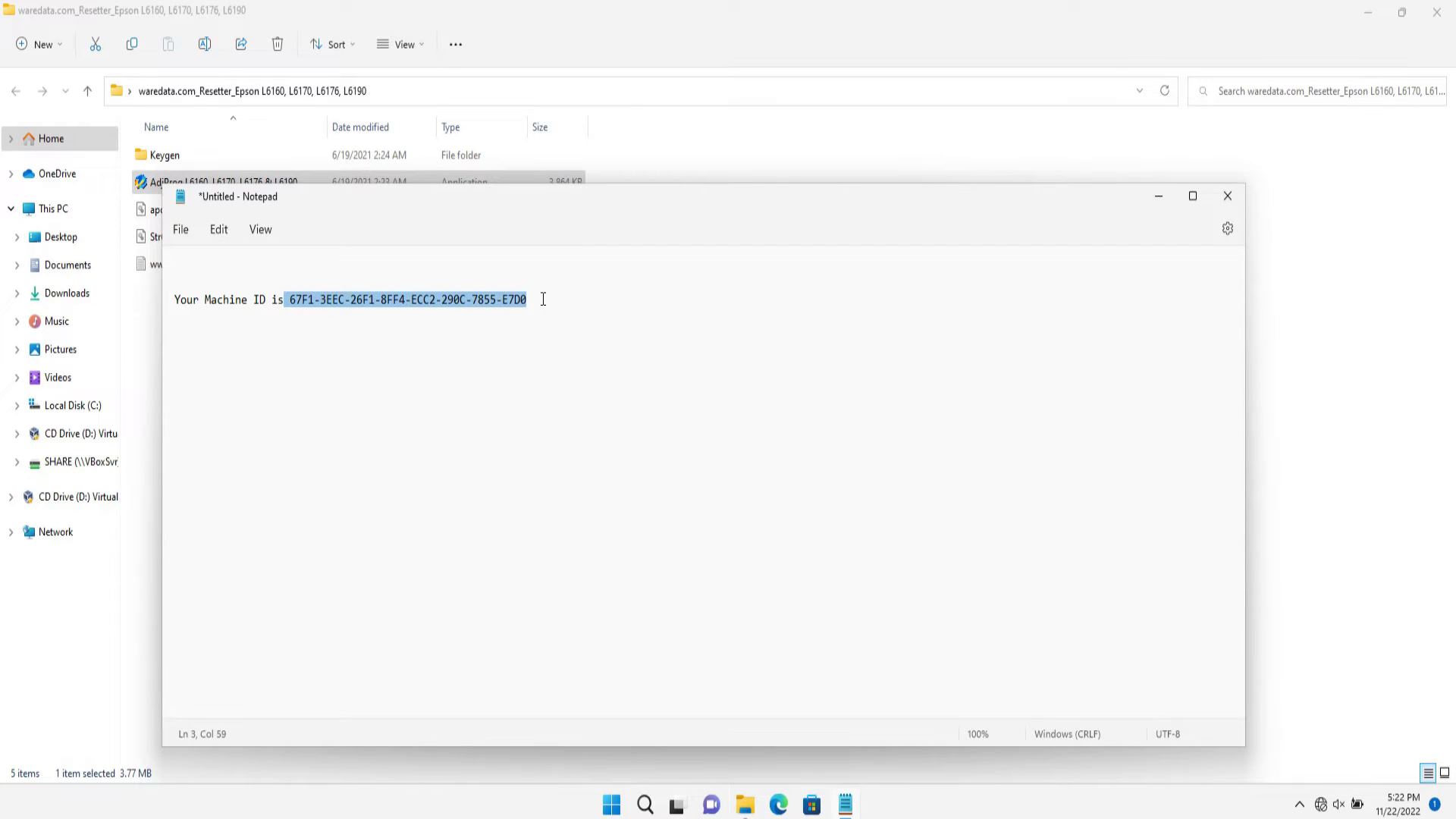
key(shift+Right)
click(1158, 195)
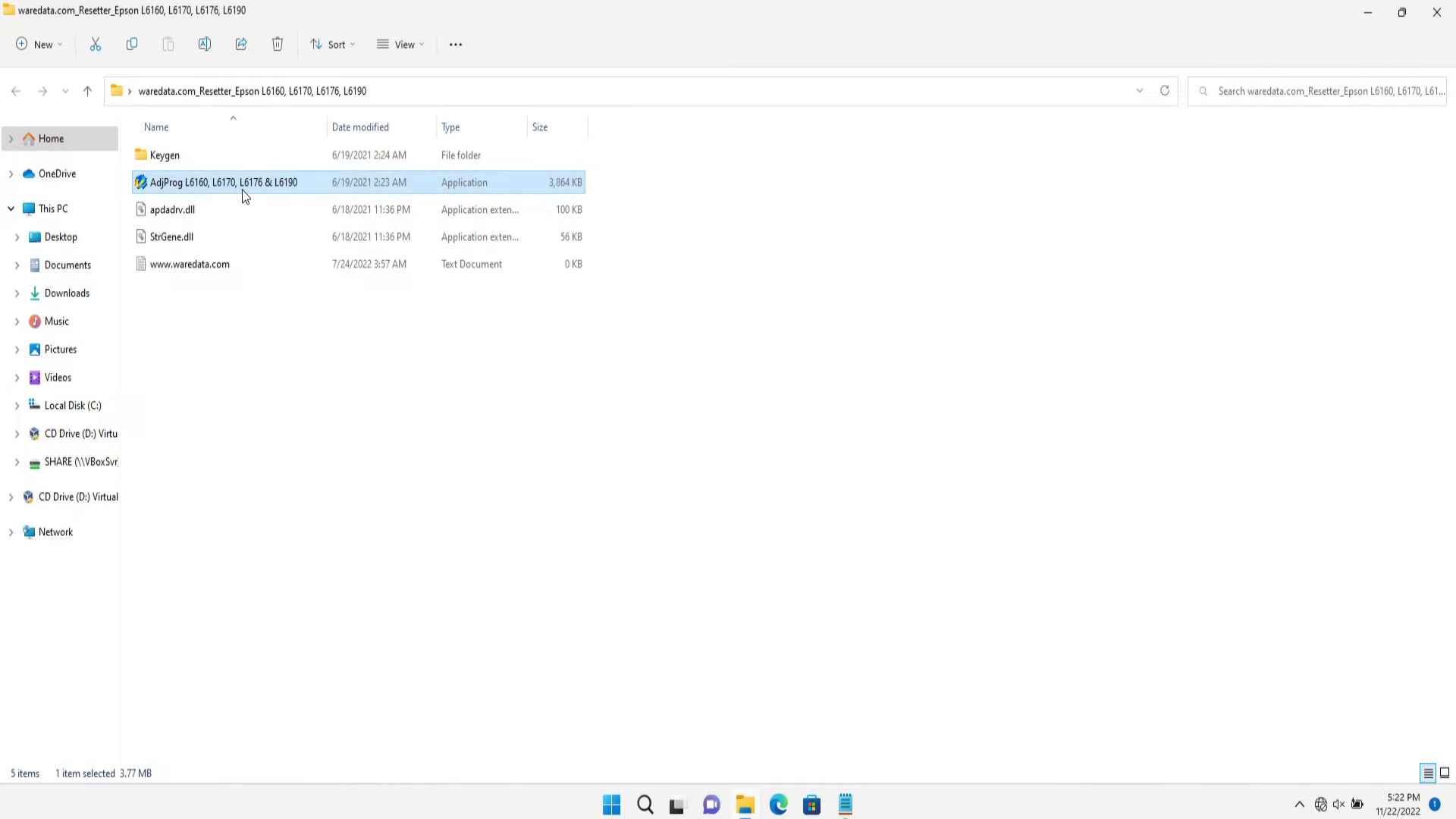
Launch the WLGen_L6160, L6170, L6176 & L6190 generator from the Keygen folder and open its License Manager
double_click(184, 157)
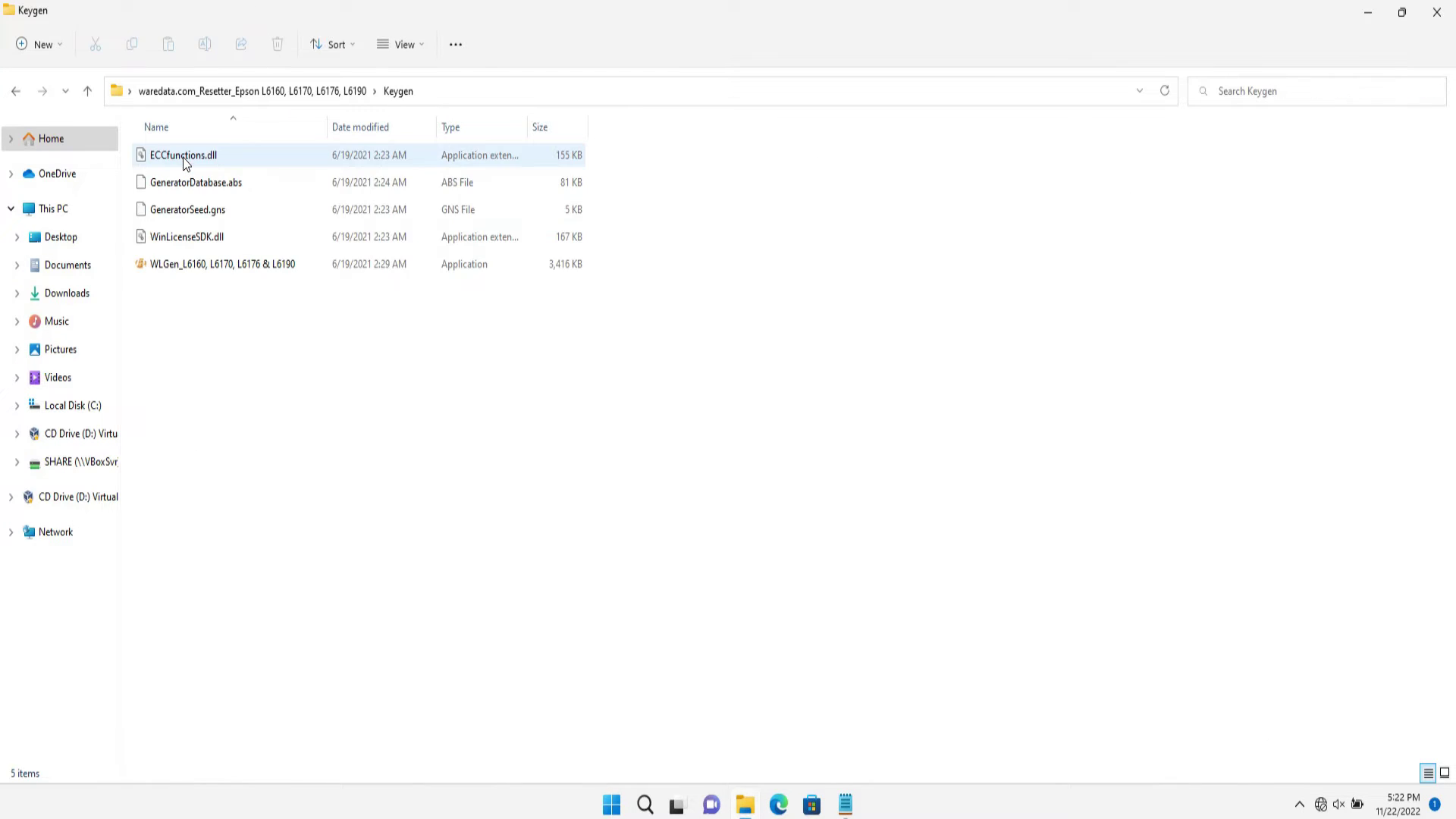
click(279, 265)
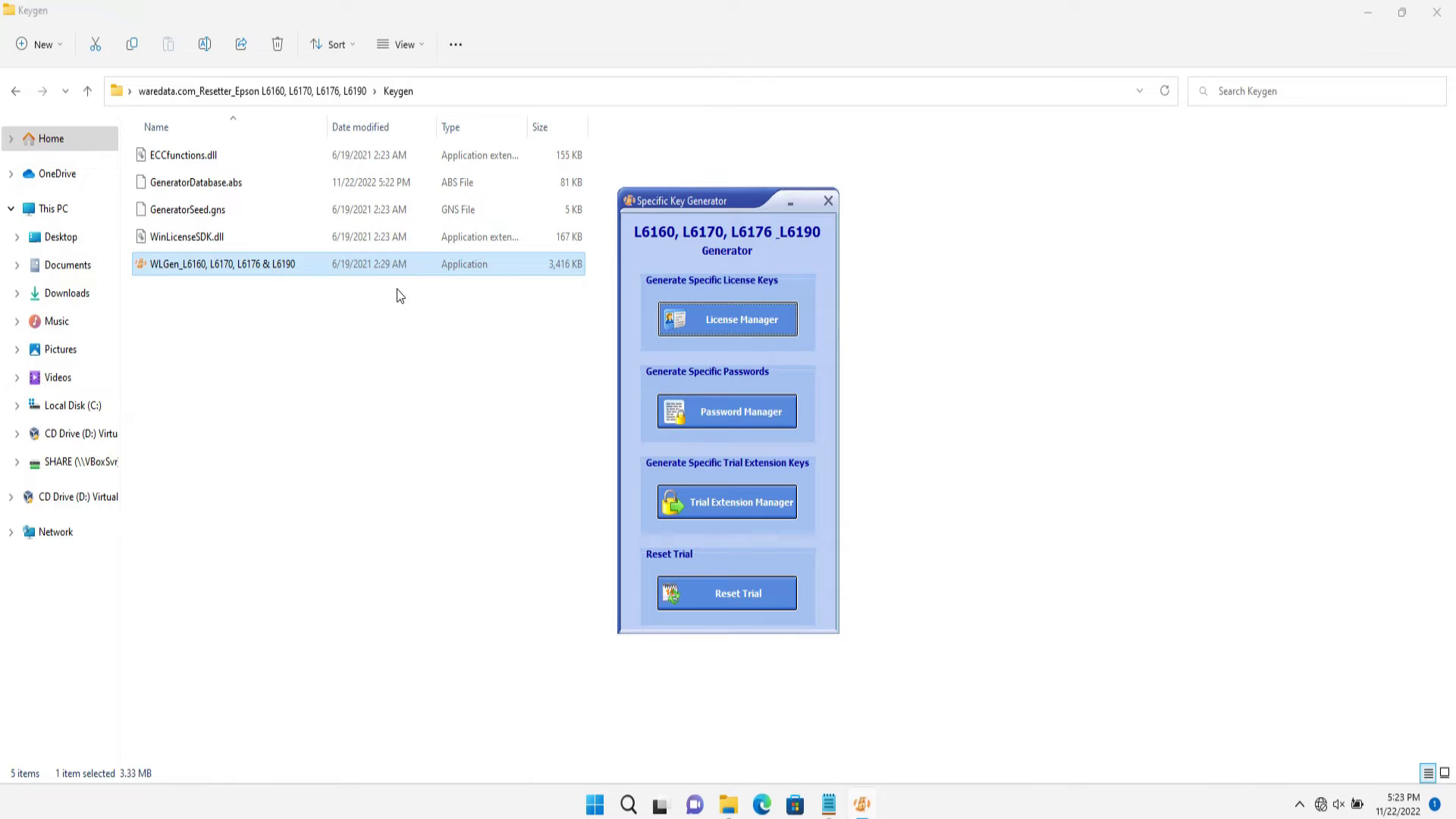
click(740, 329)
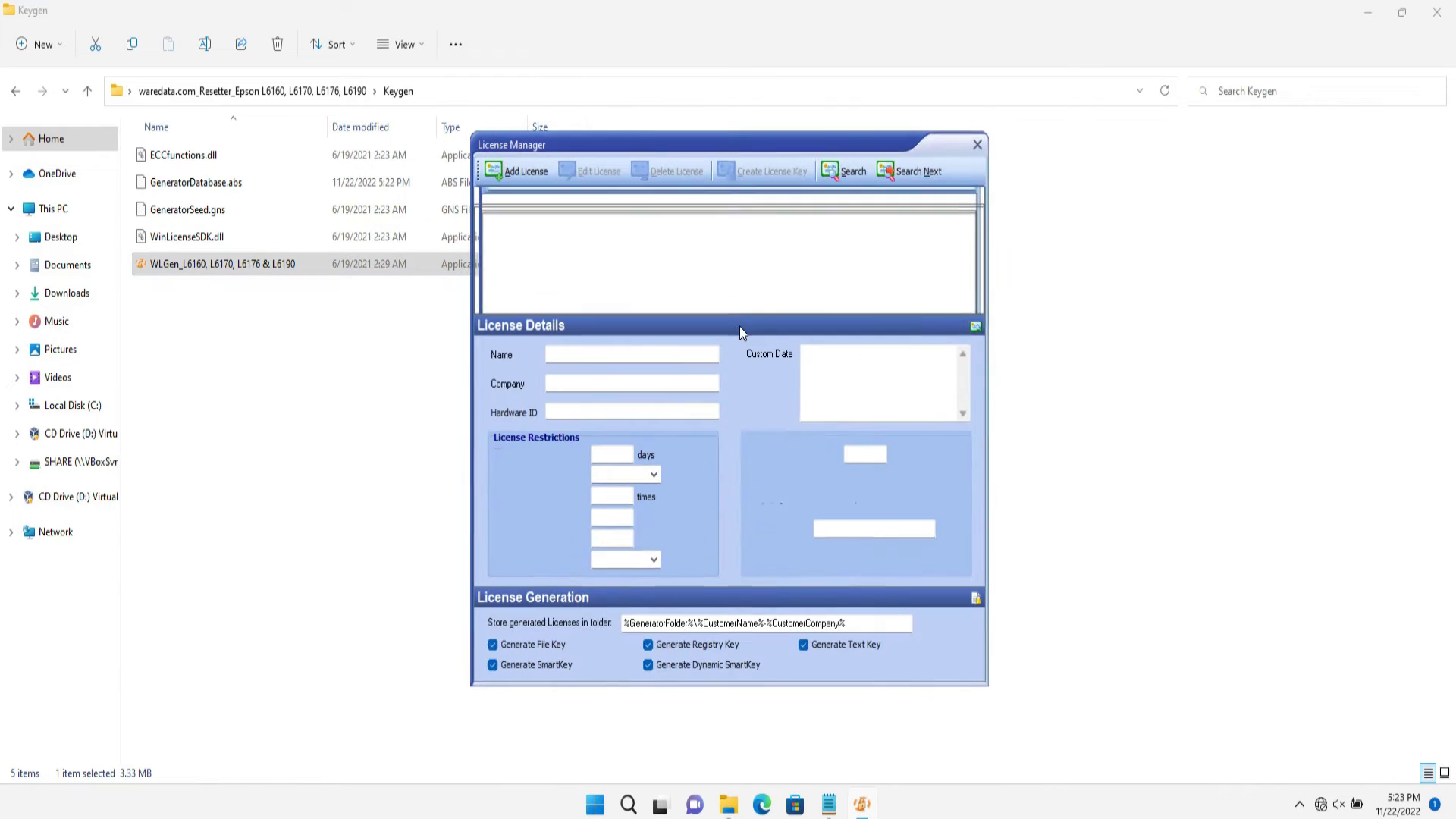
Add a license with the copied machine ID as hardware ID, customer WareData, company waredata.com and custom data "This is WareData"
click(520, 173)
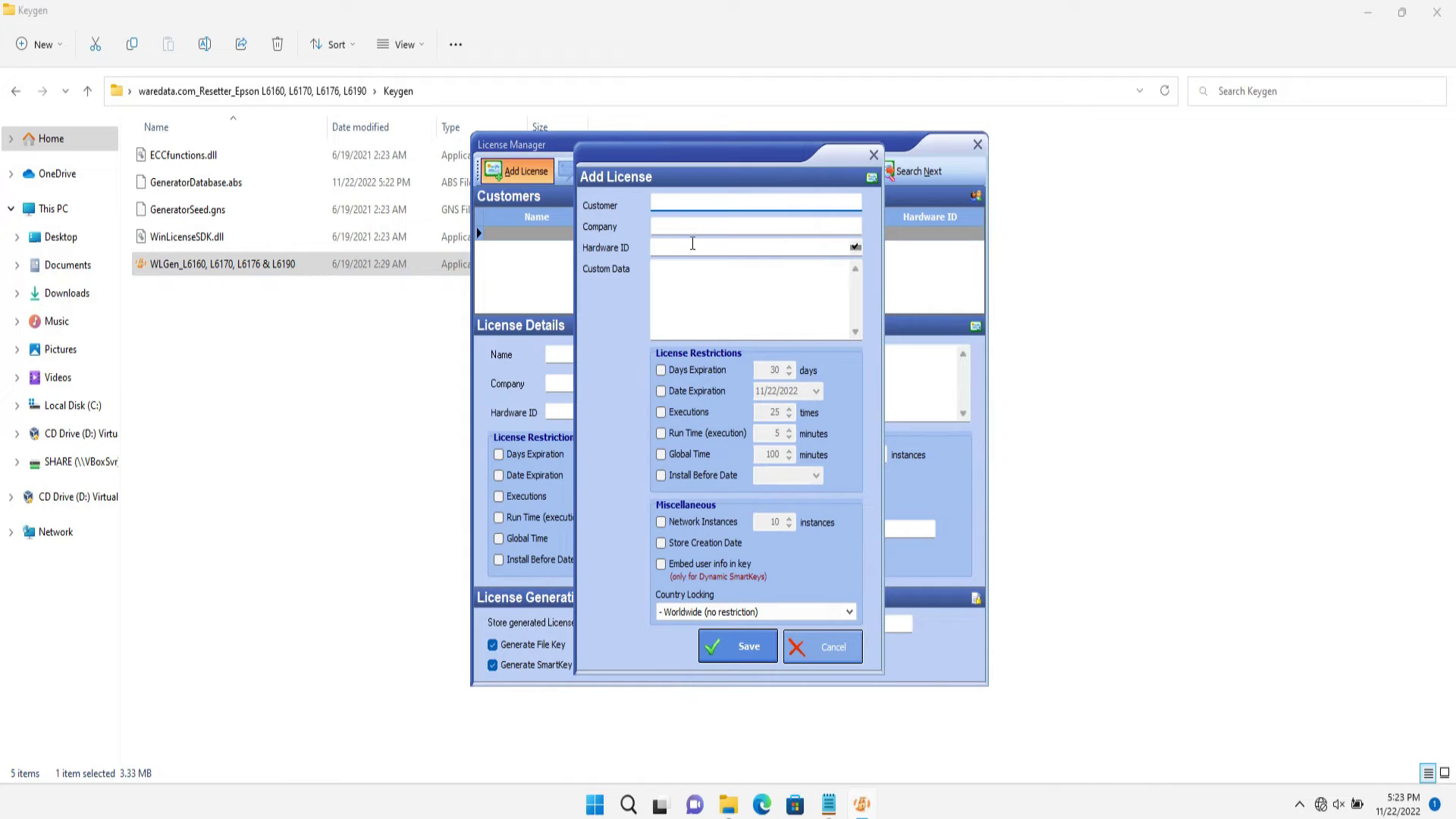
click(693, 247)
right_click(692, 248)
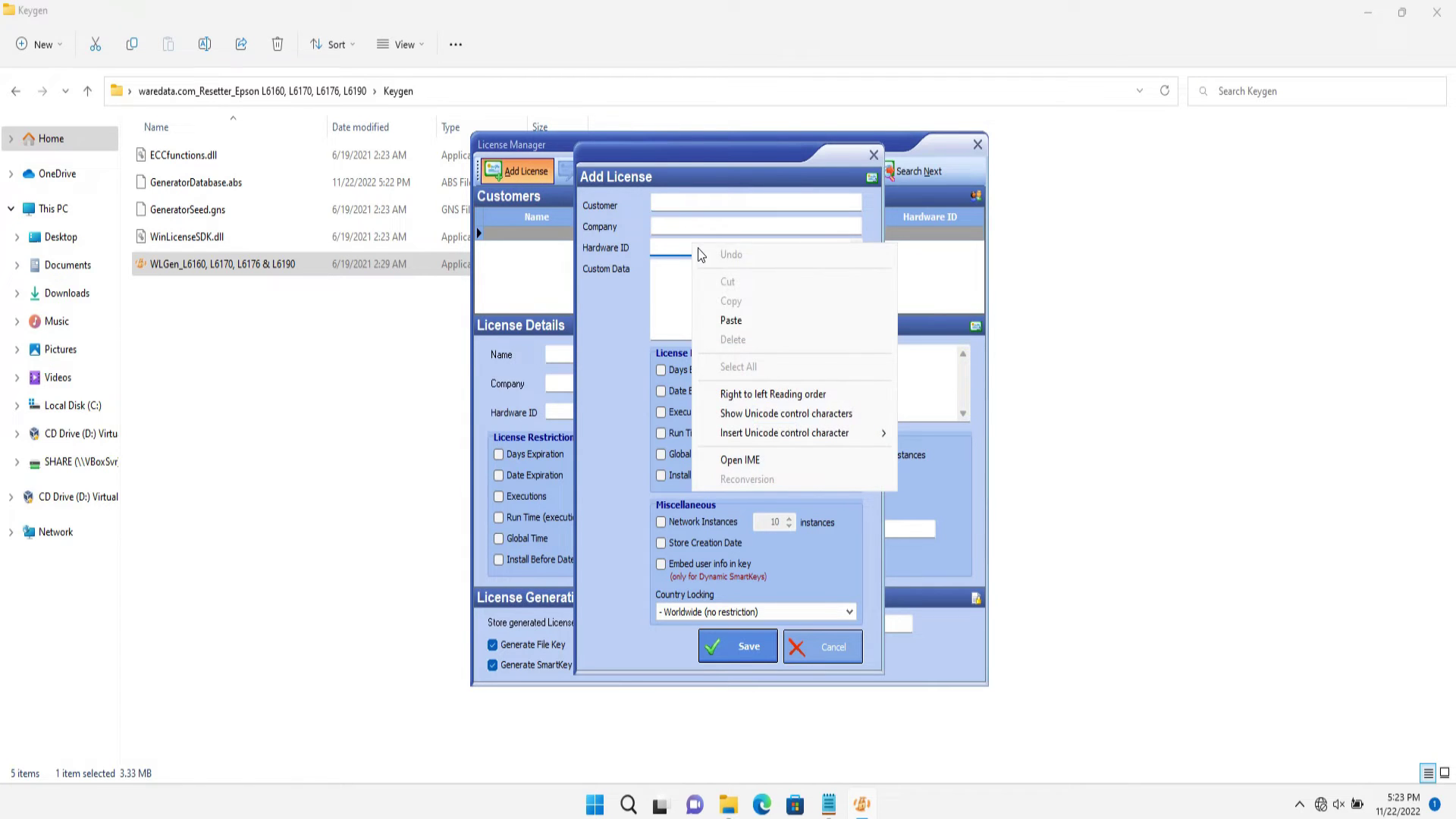
click(746, 318)
click(687, 201)
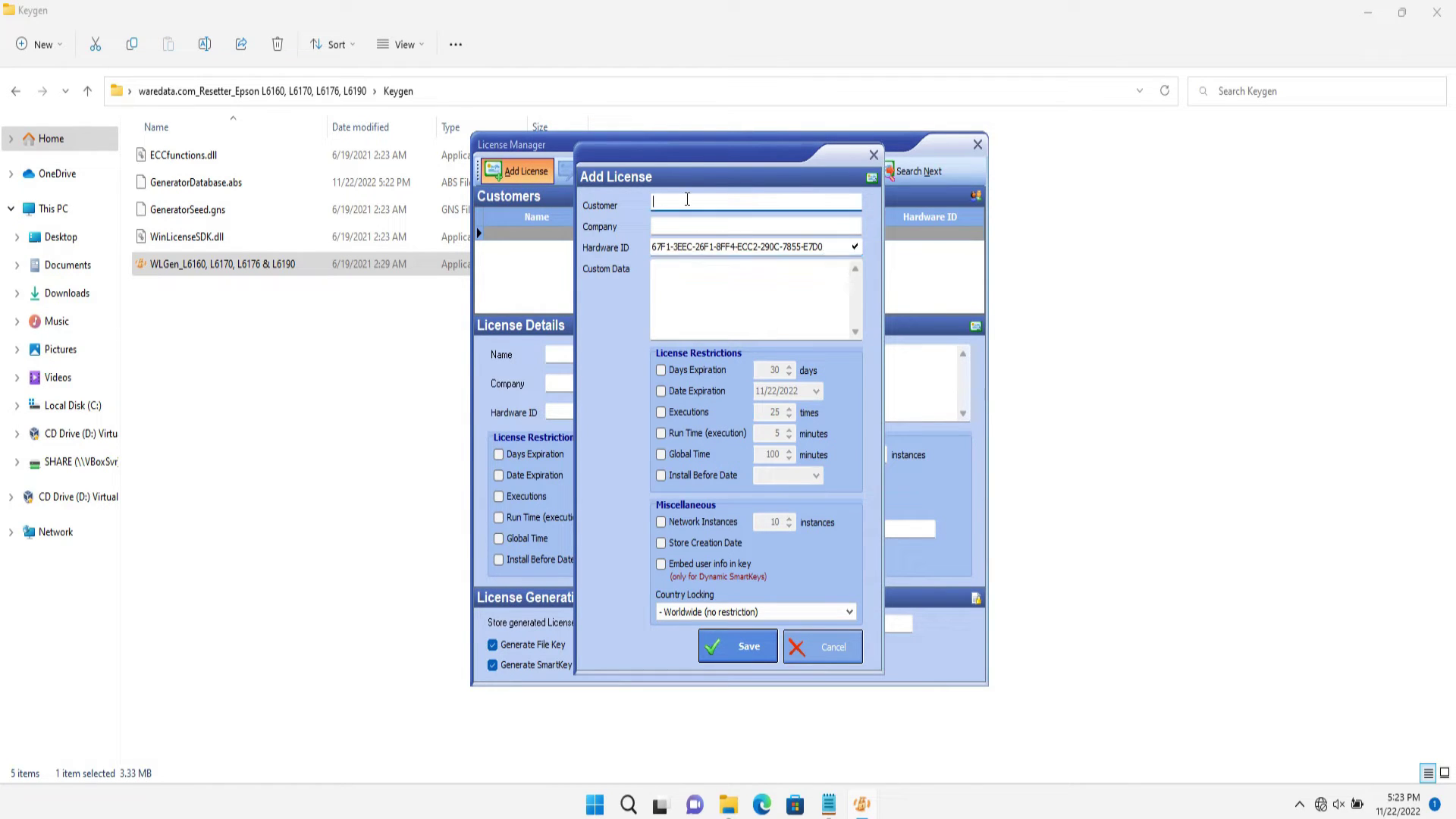
text(WareData)
key(Tab)
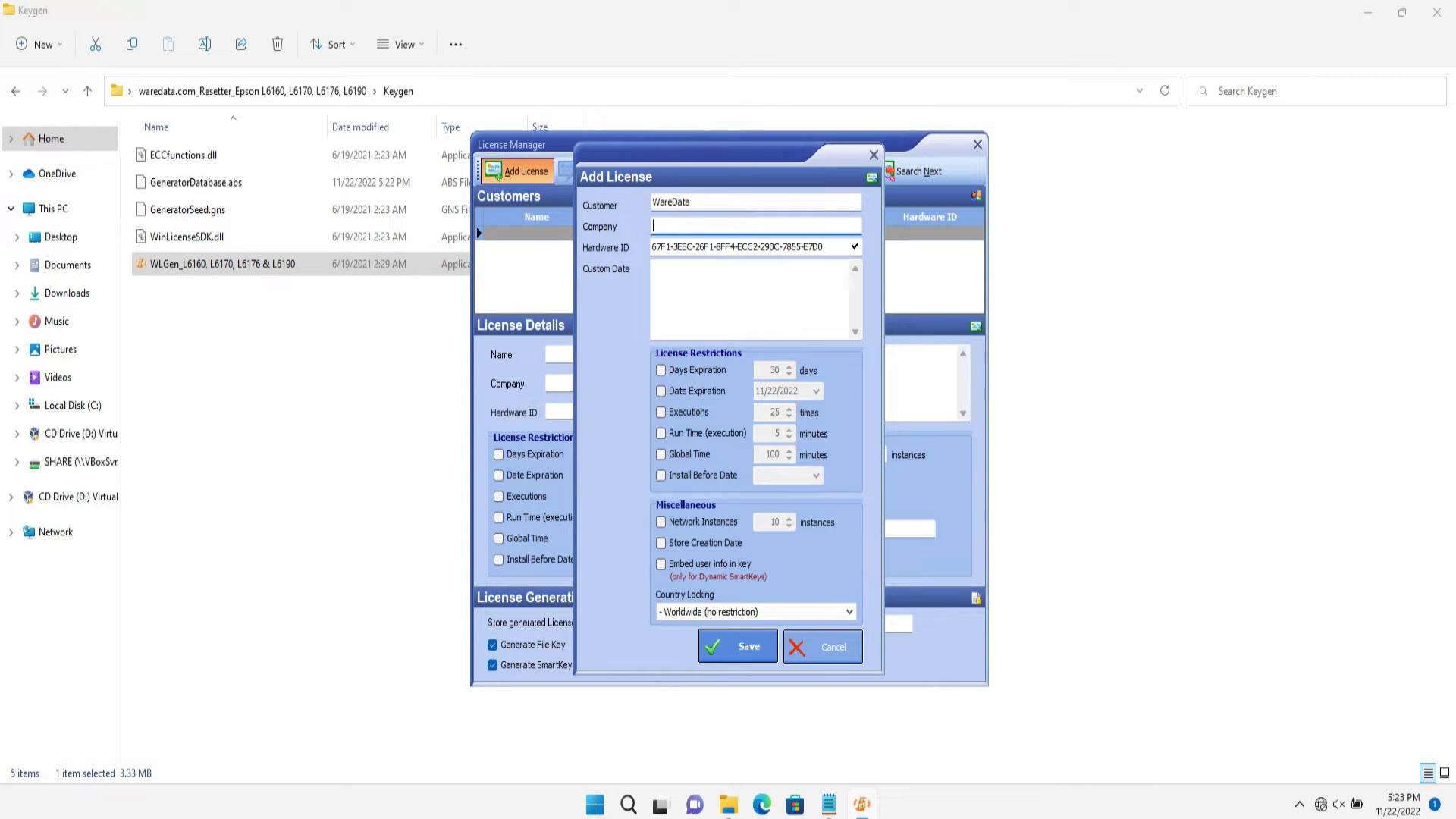
text(waredata.com)
click(734, 276)
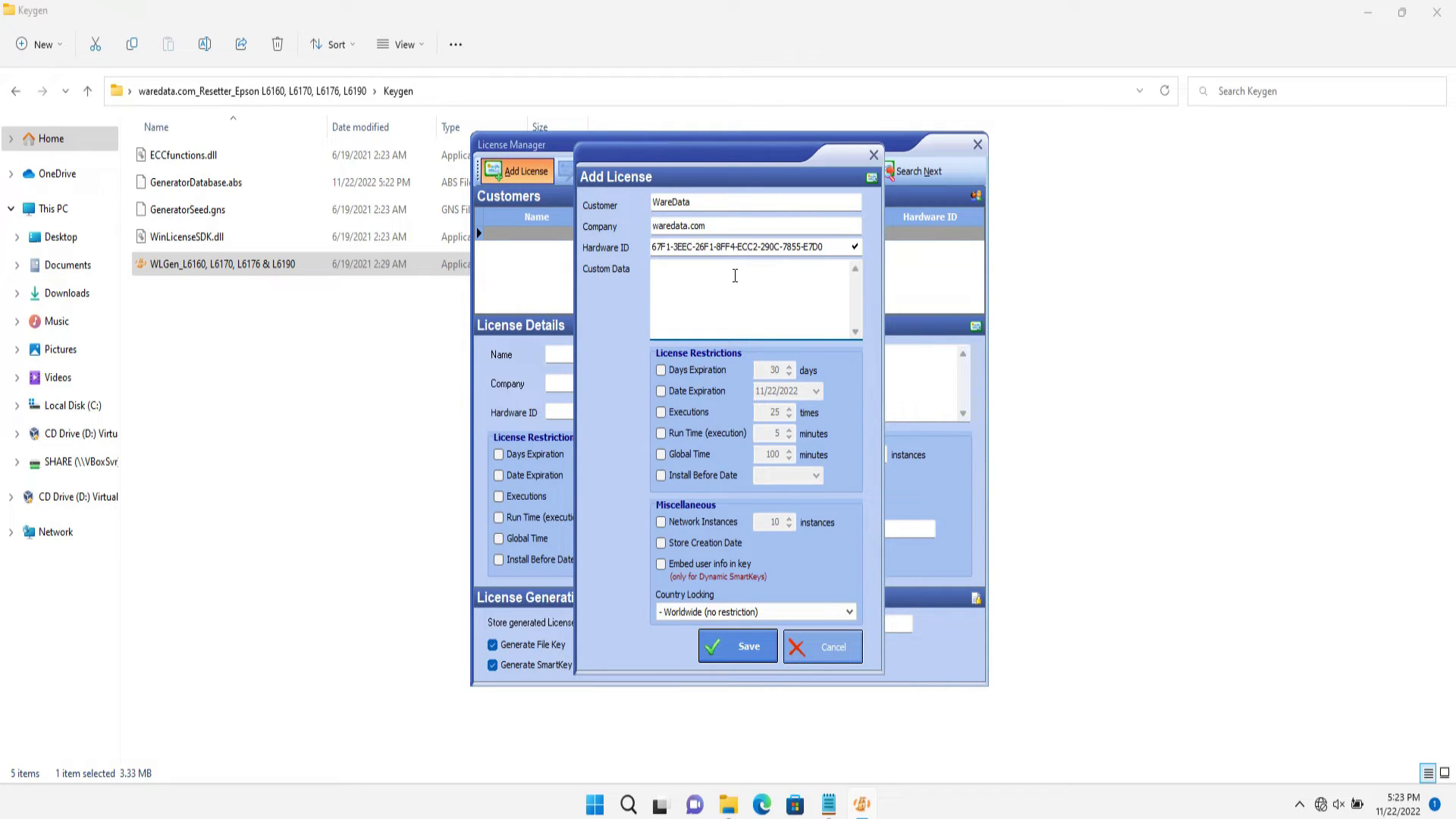
text(This is WareData)
click(746, 652)
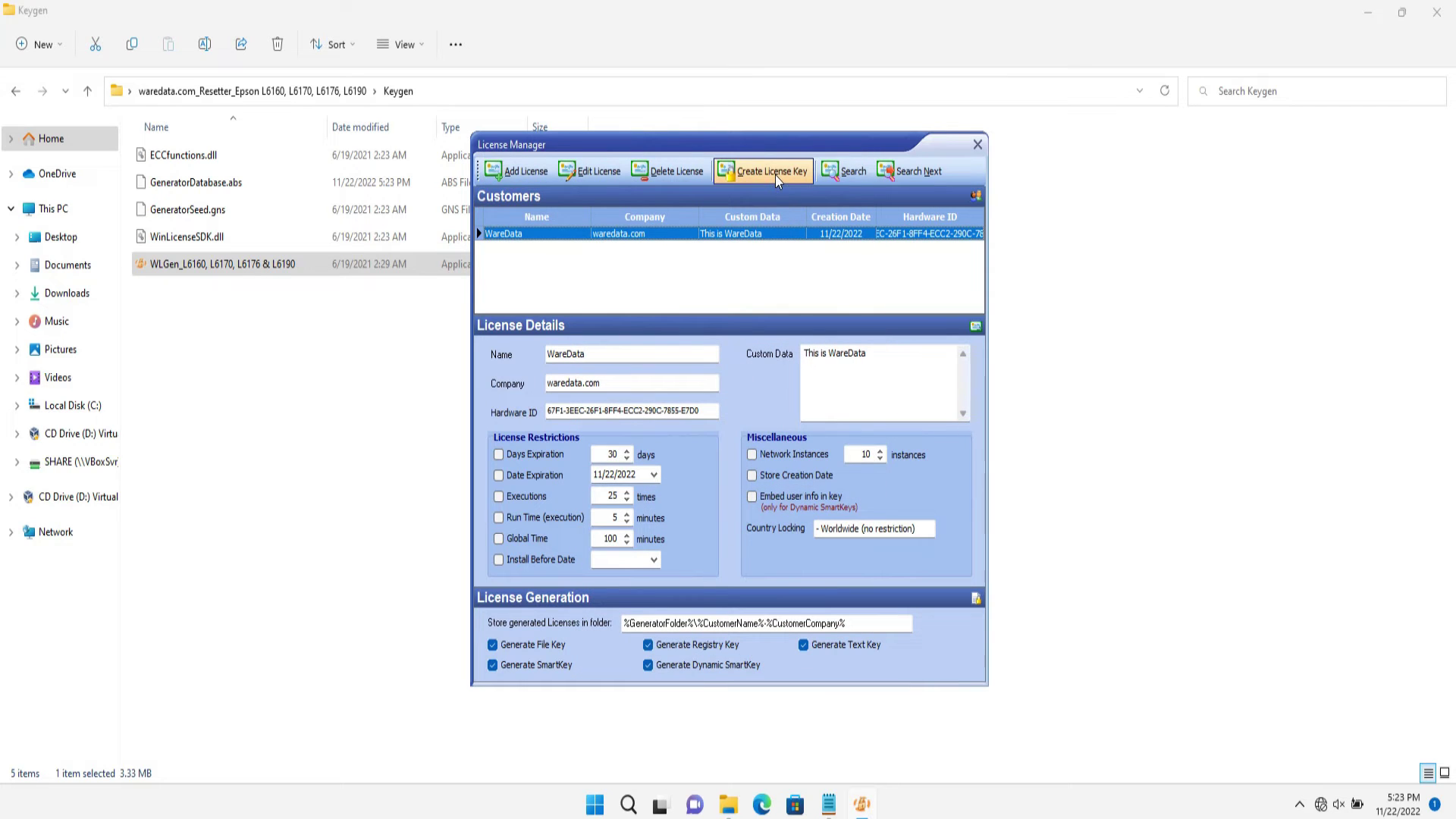
Create the license keys for the WareData entry and close the key generator
click(777, 171)
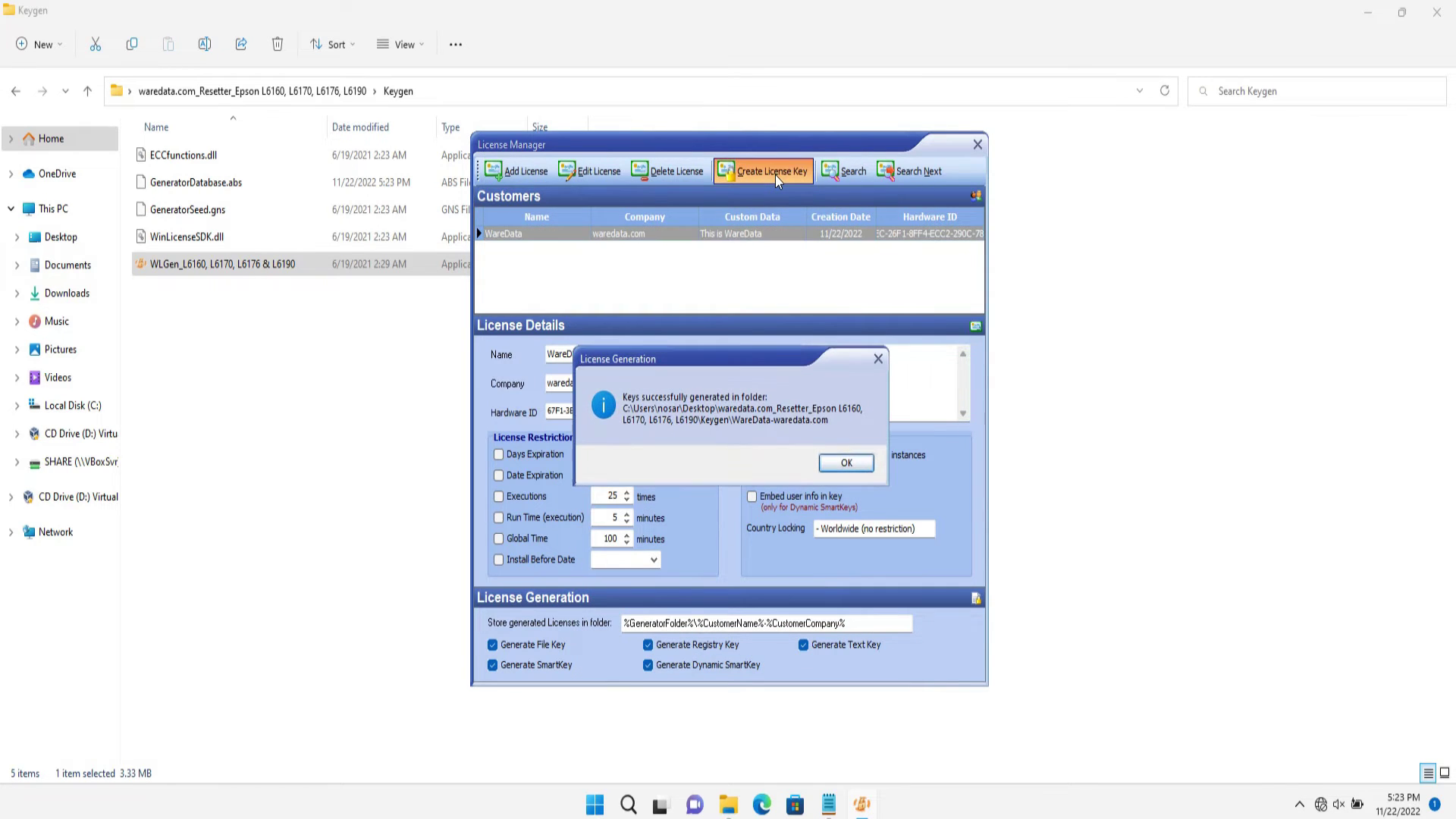
click(848, 464)
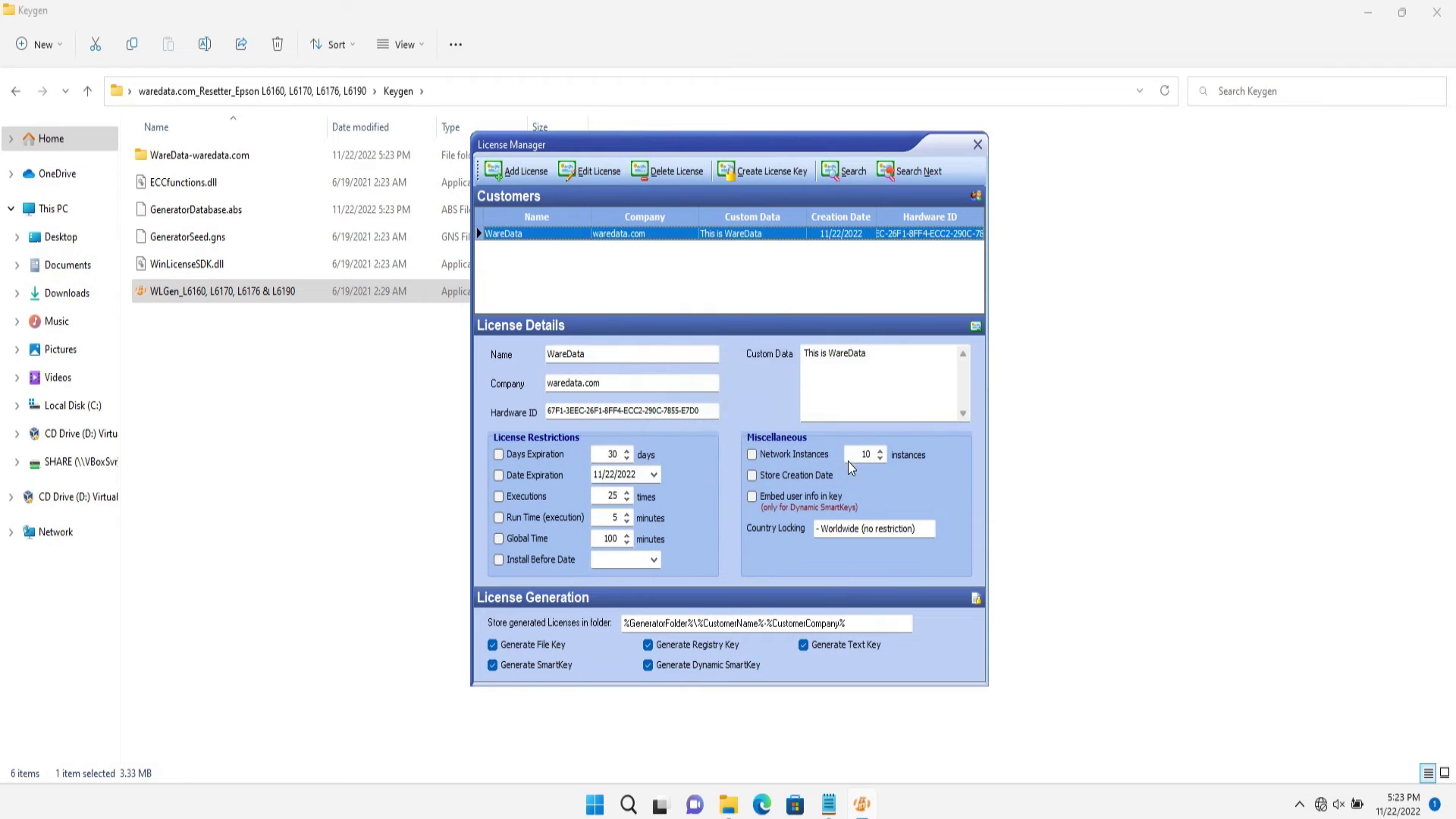
click(977, 145)
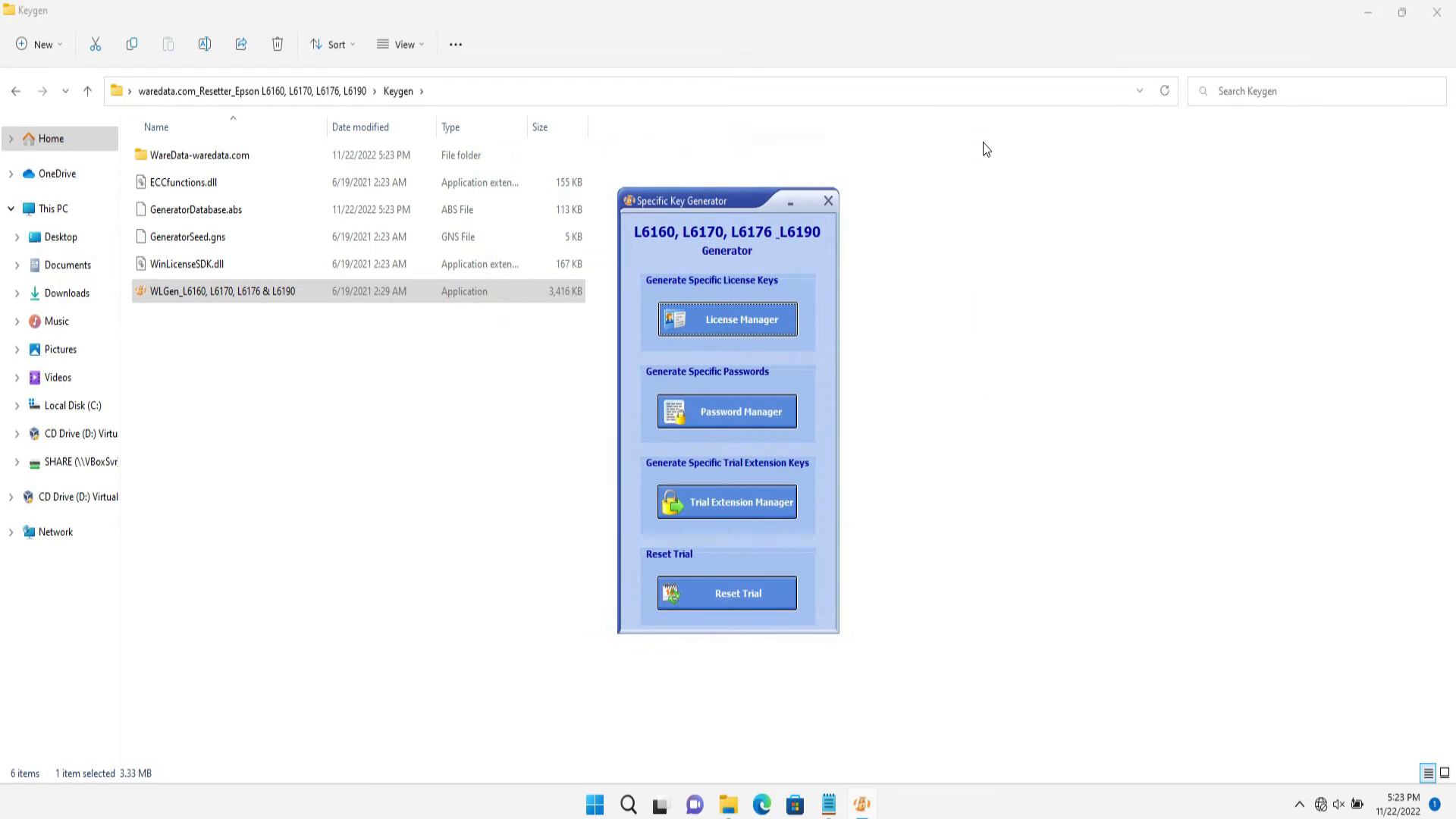
click(828, 202)
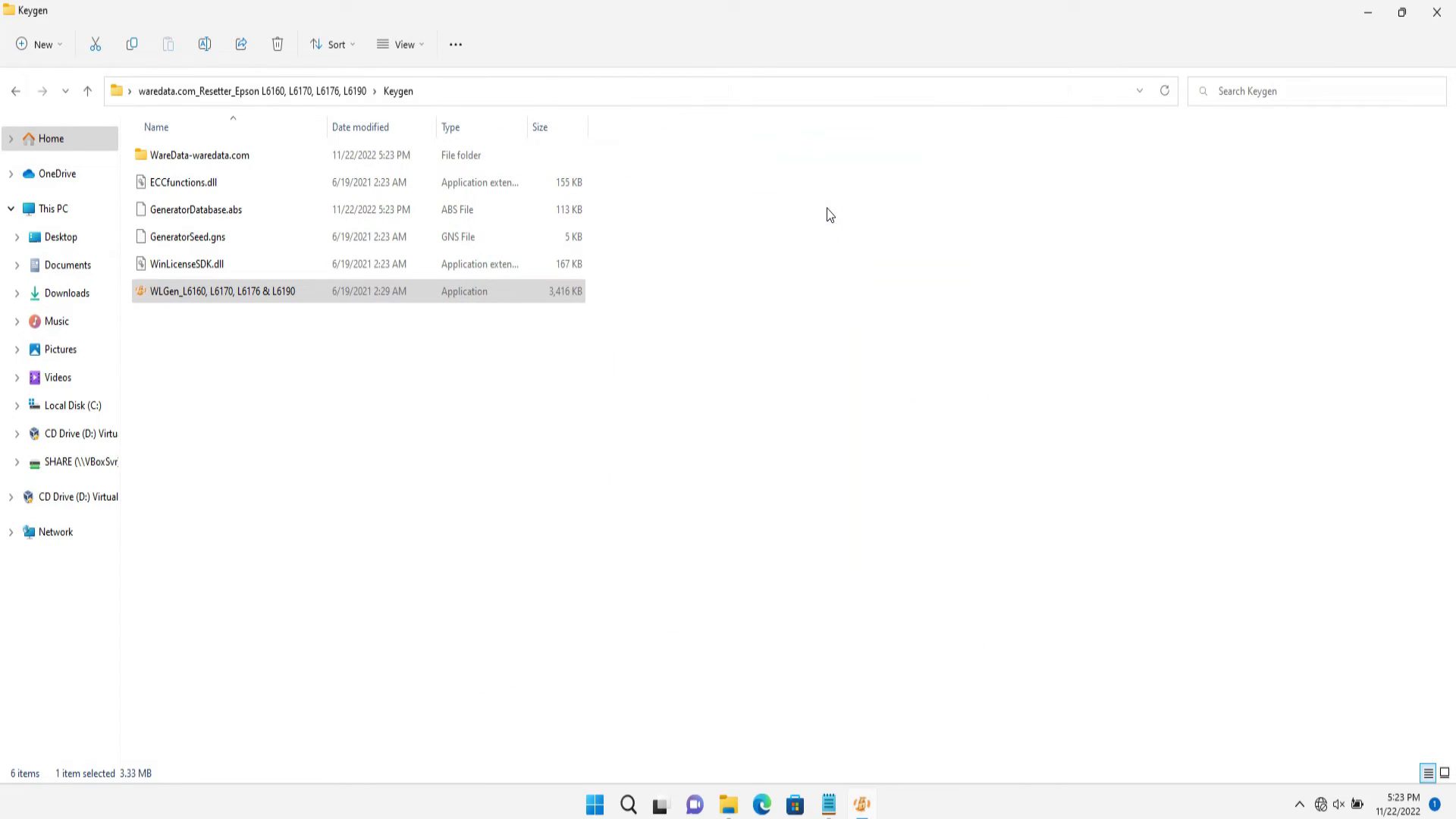
Copy all five generated license files from the WareData-waredata.com folder into the main resetter folder
double_click(270, 153)
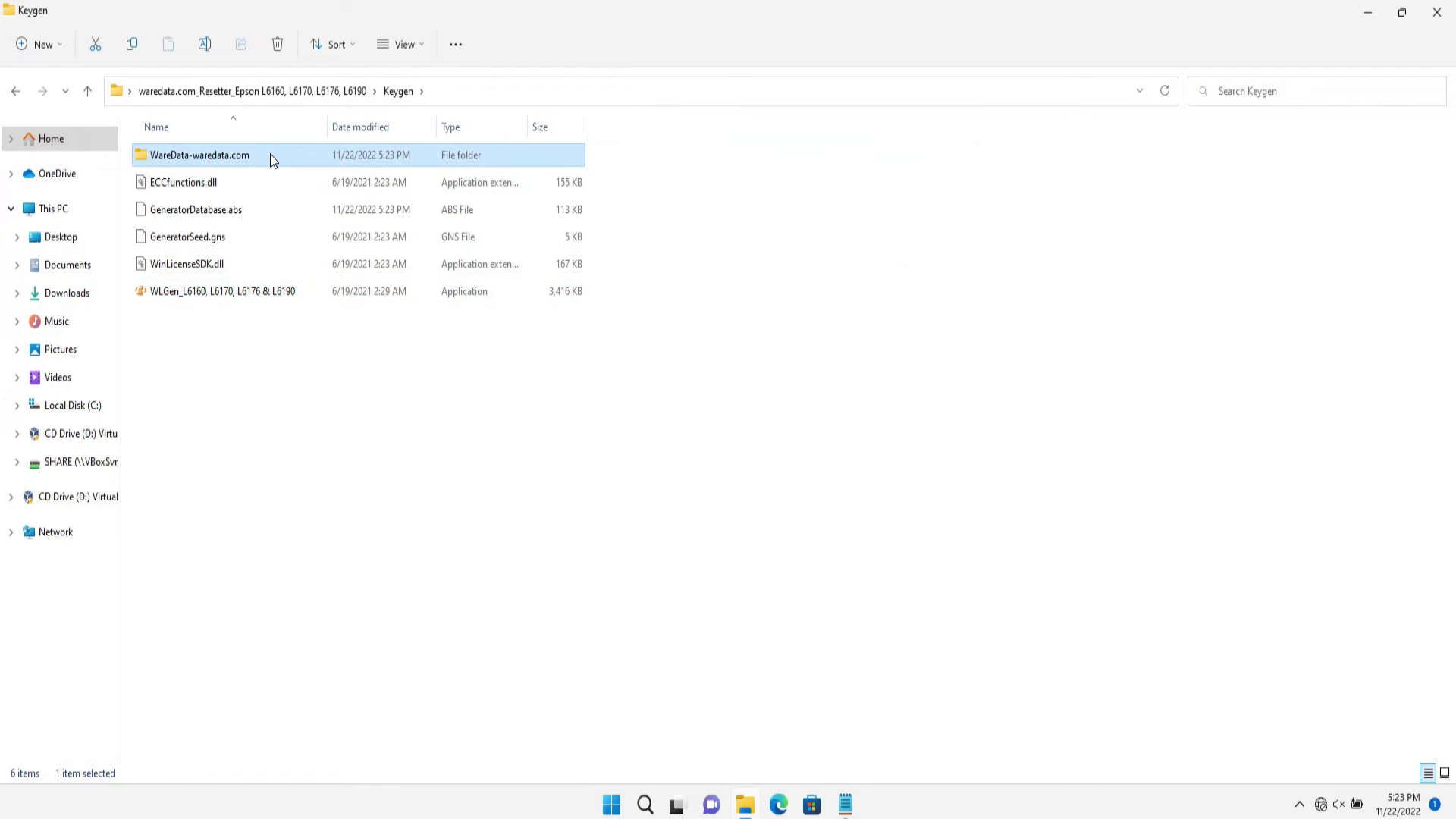
drag(528, 405, 234, 159)
right_click(235, 165)
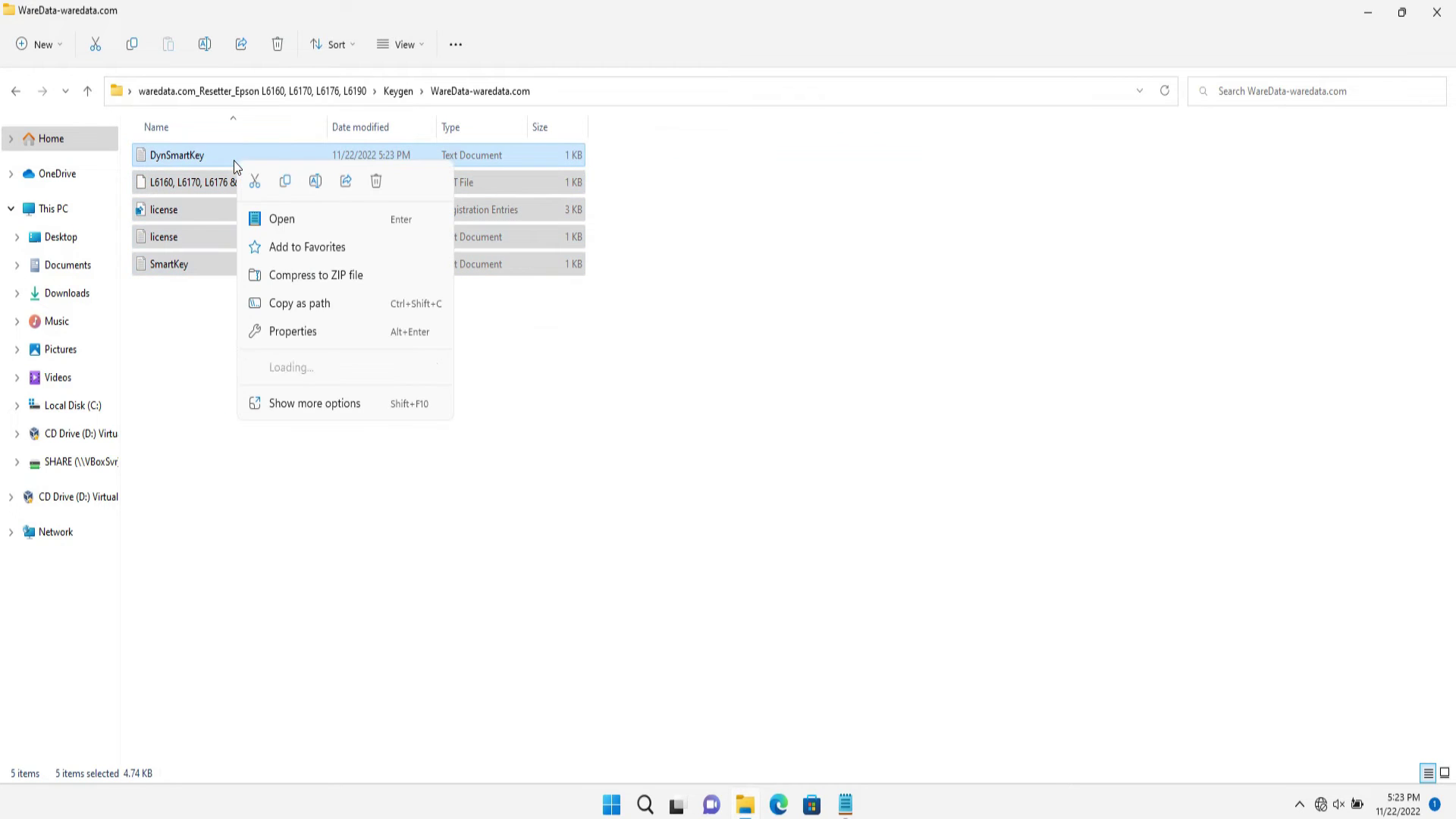
click(285, 182)
click(335, 88)
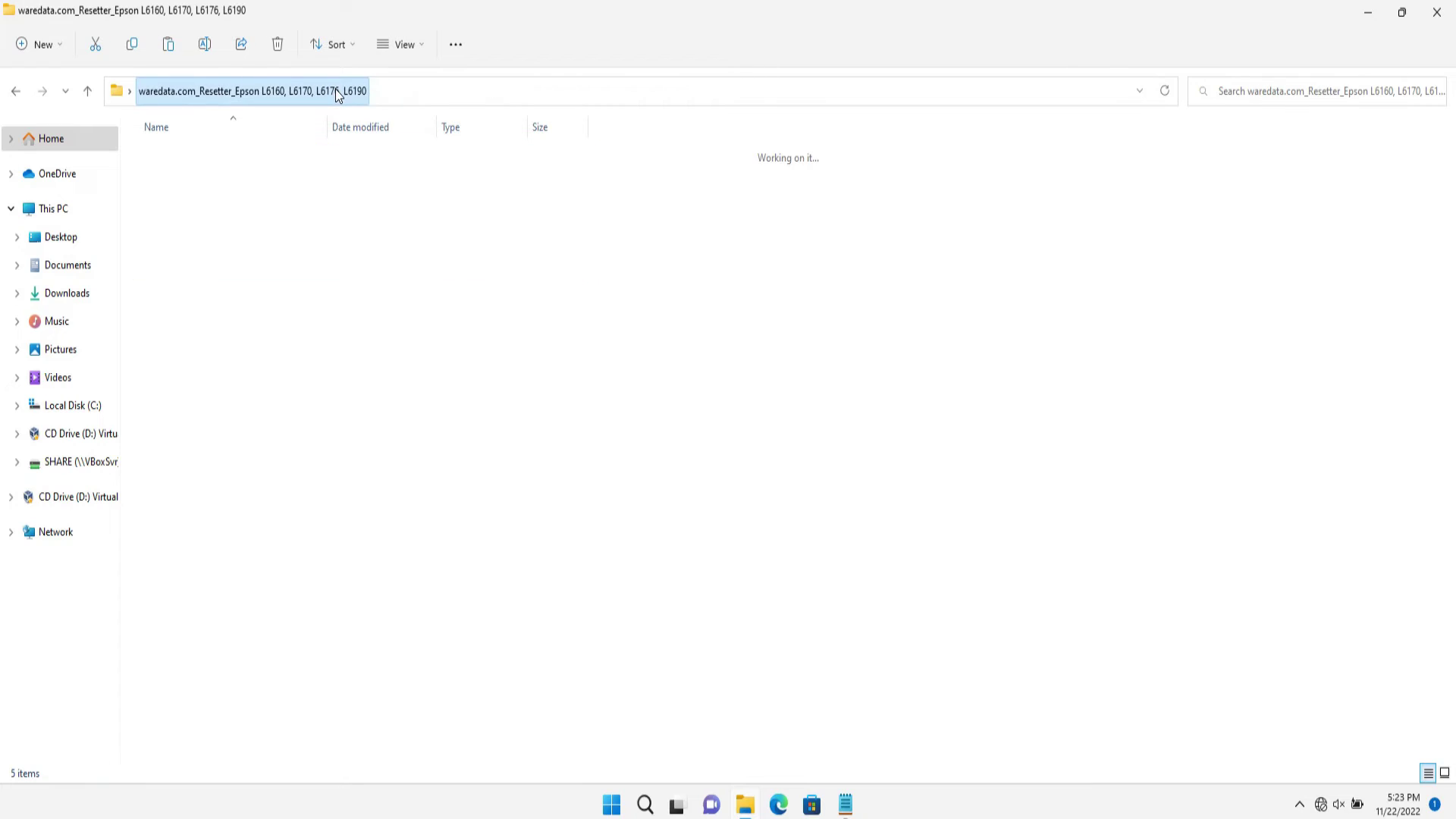
click(354, 320)
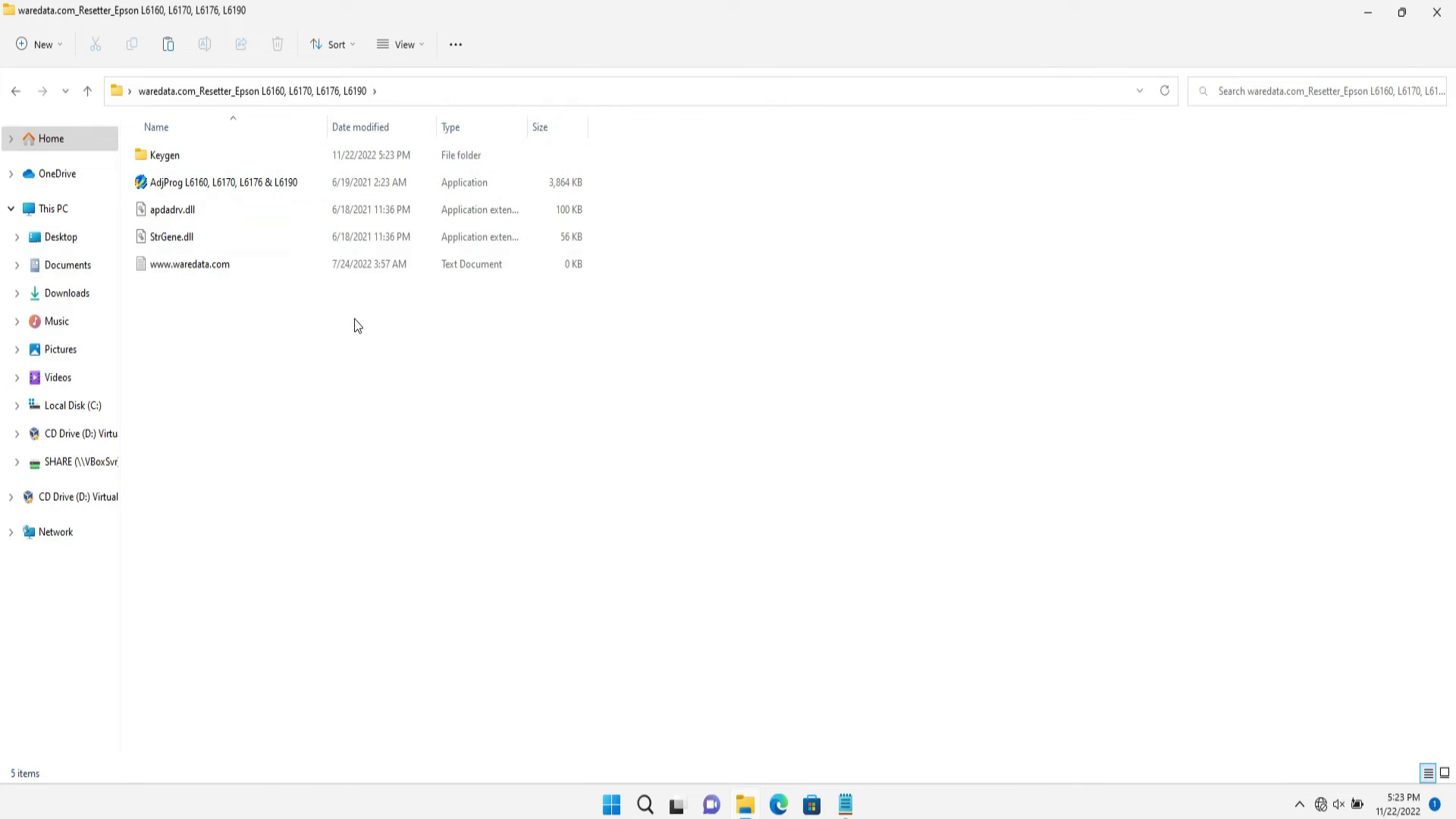
right_click(280, 327)
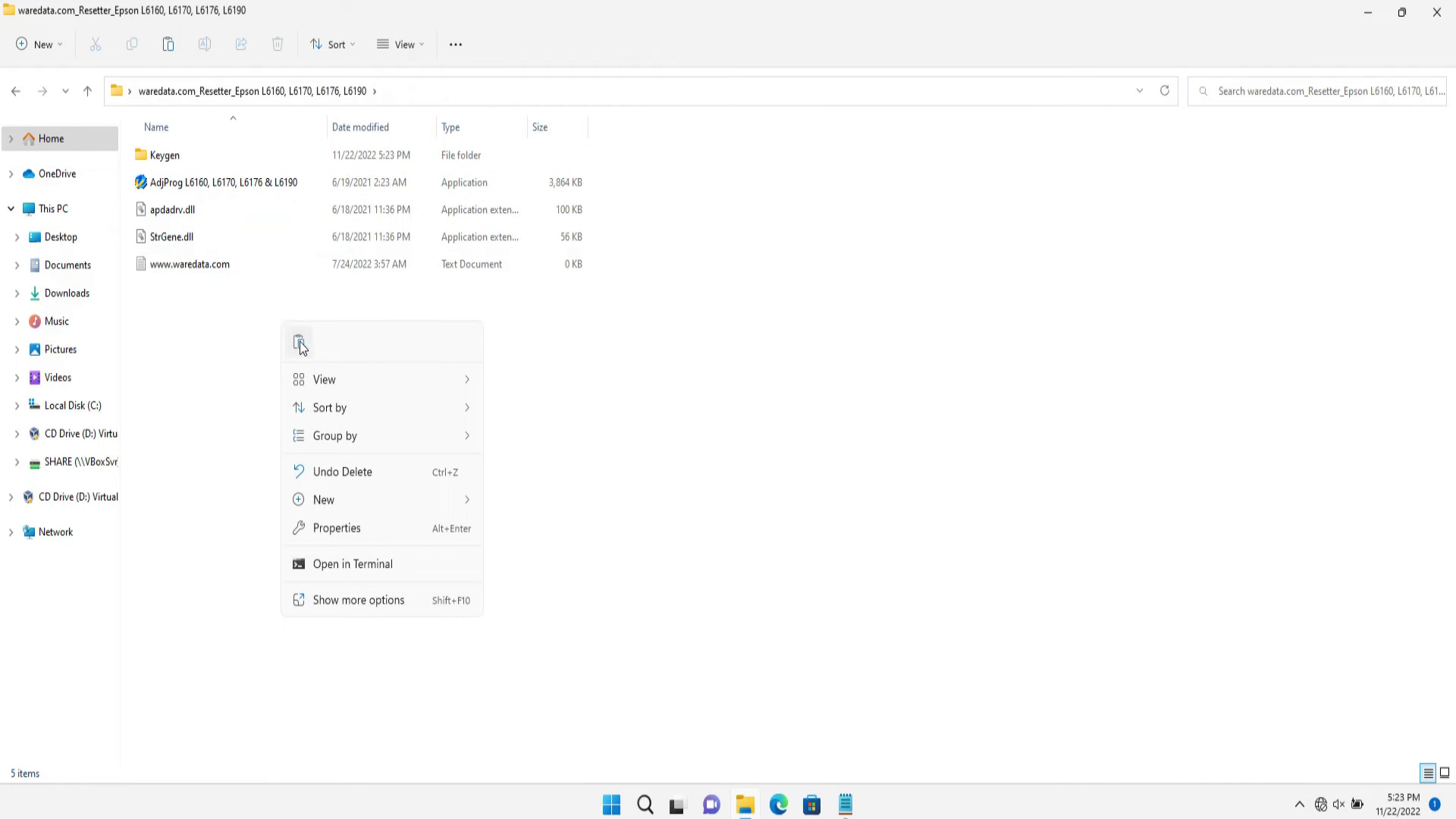
click(298, 341)
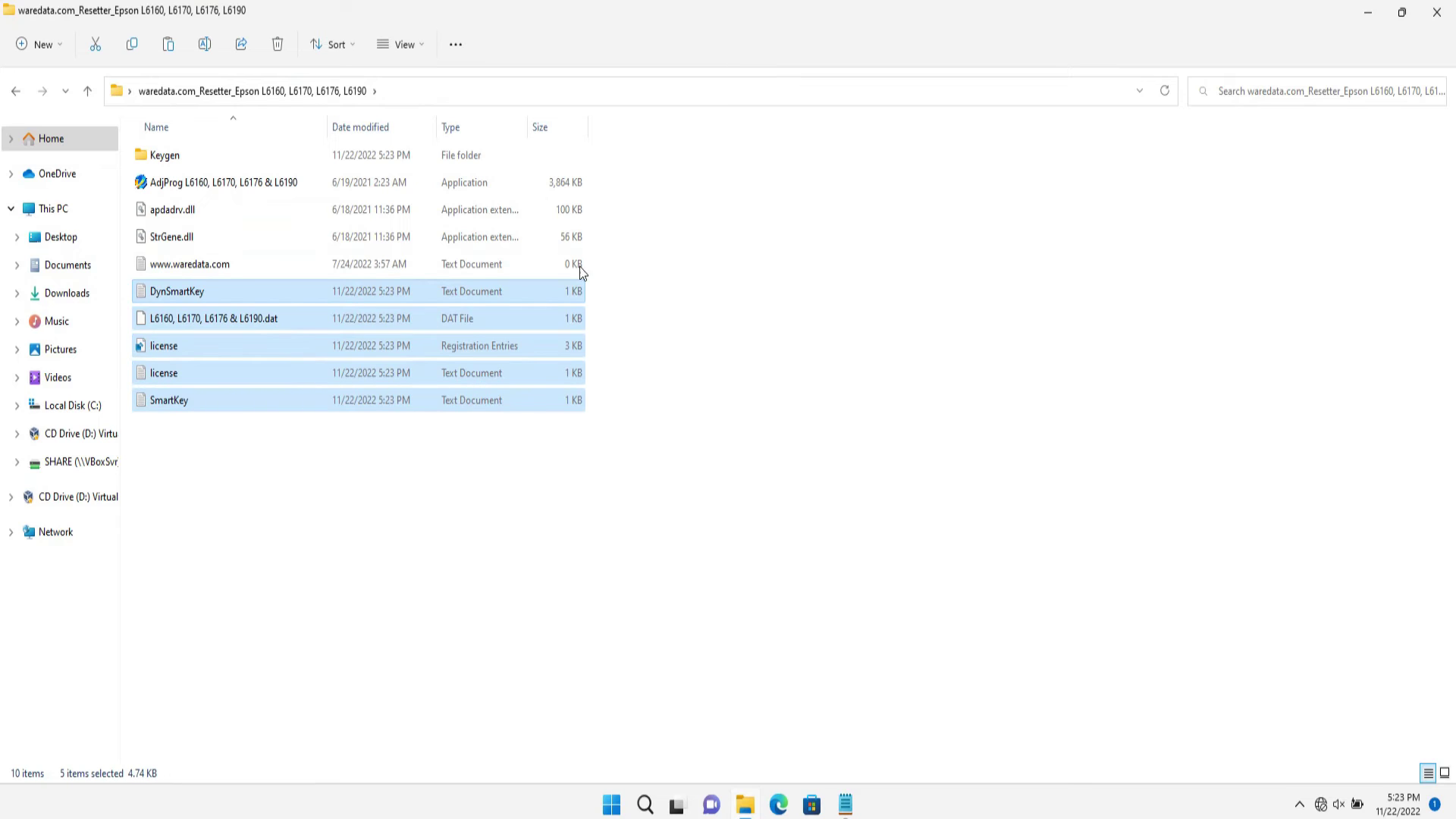
Launch AdjProg L6160, L6170, L6176 & L6190 and select model L6170 with destination EURO, keeping the automatic port selection
double_click(303, 184)
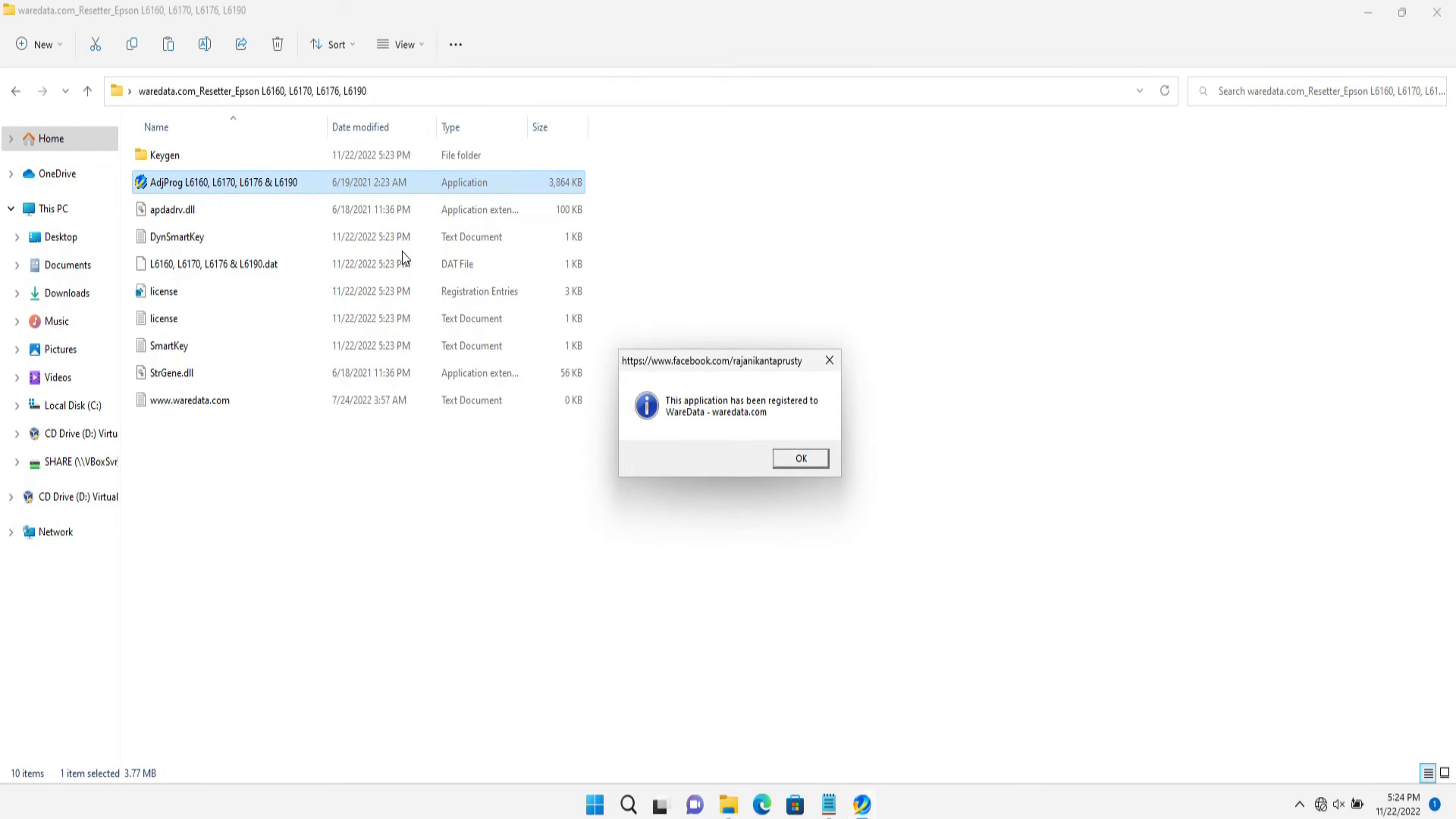
click(801, 460)
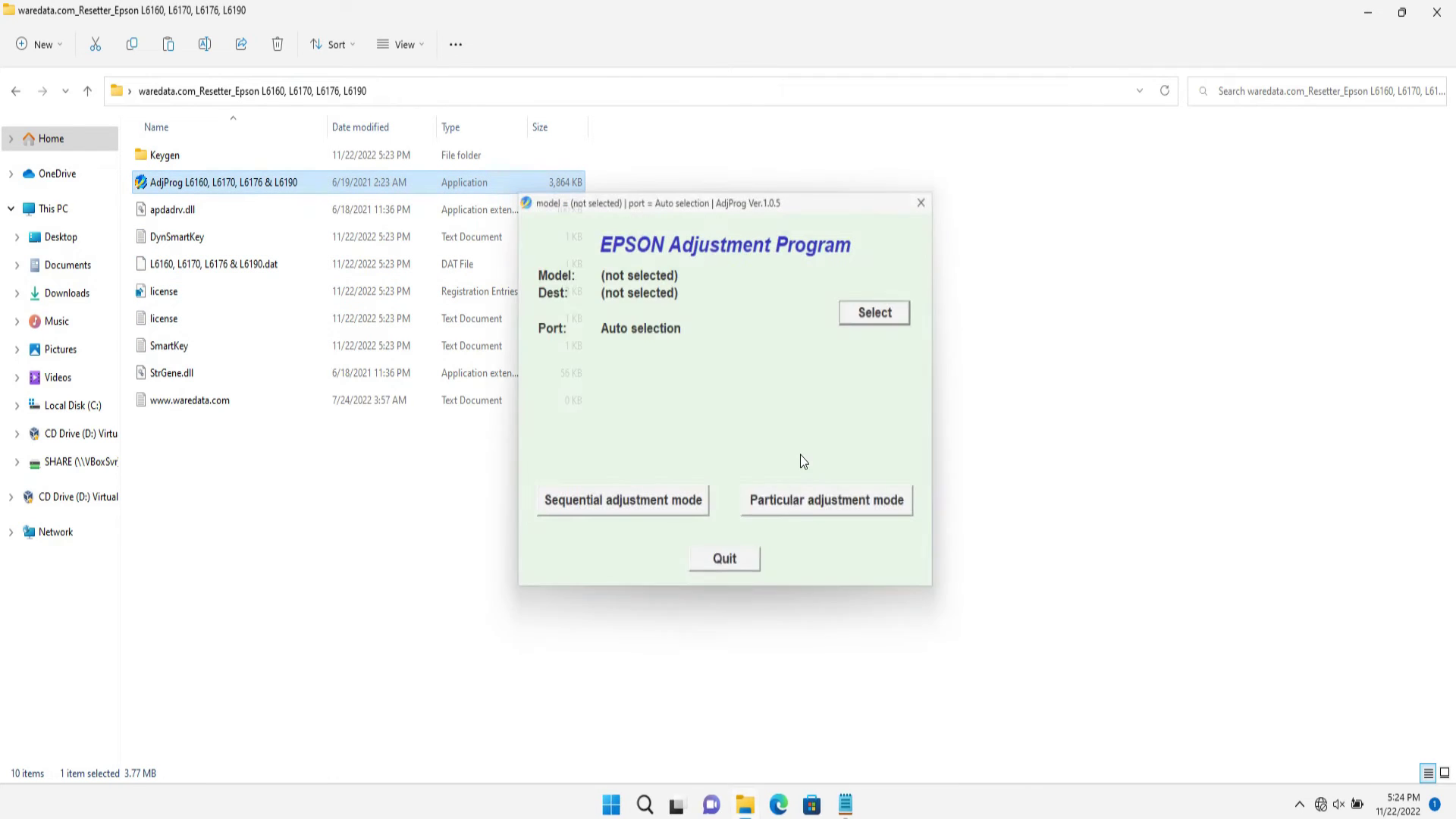
click(872, 311)
click(833, 349)
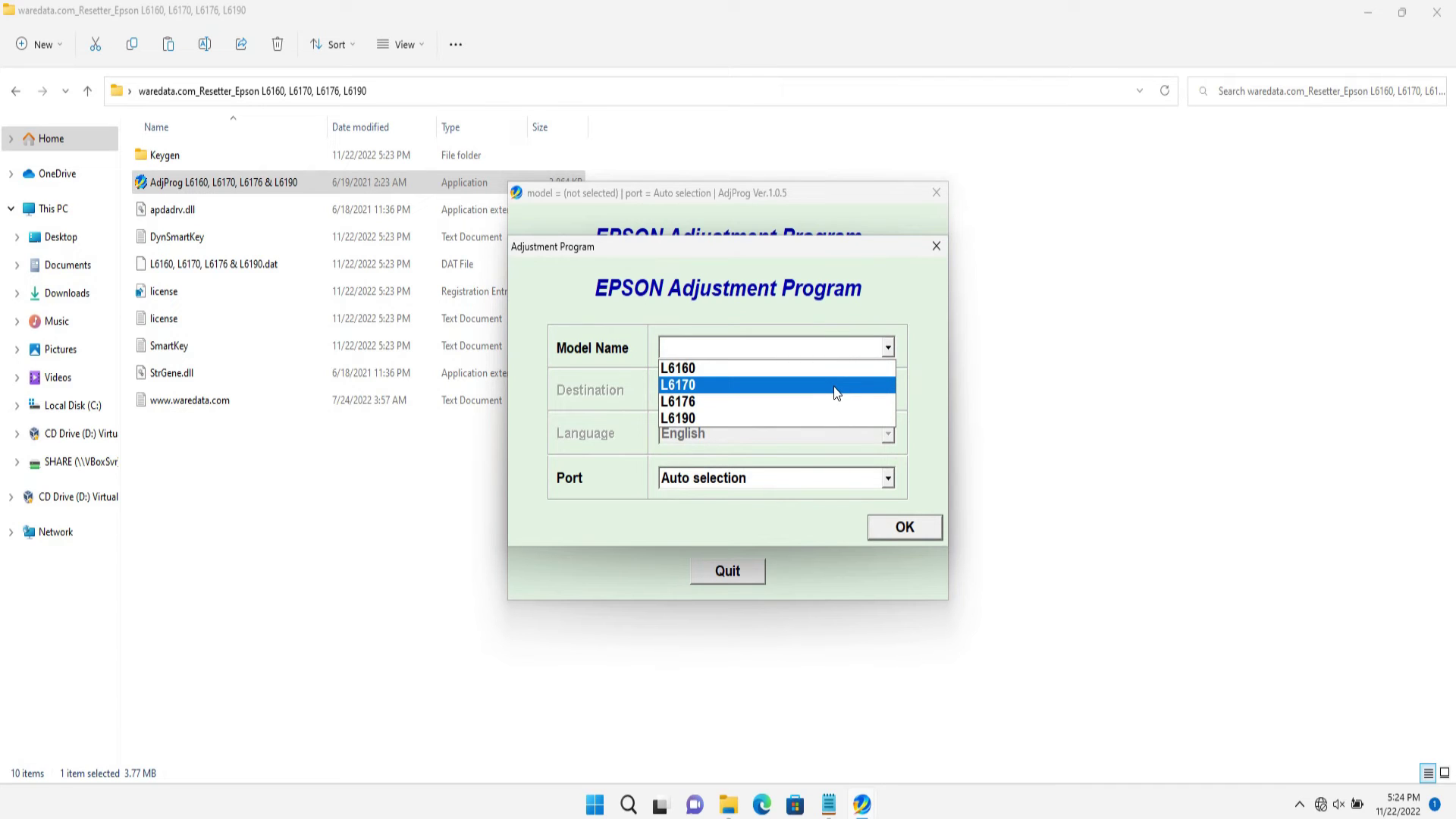
click(834, 385)
click(835, 394)
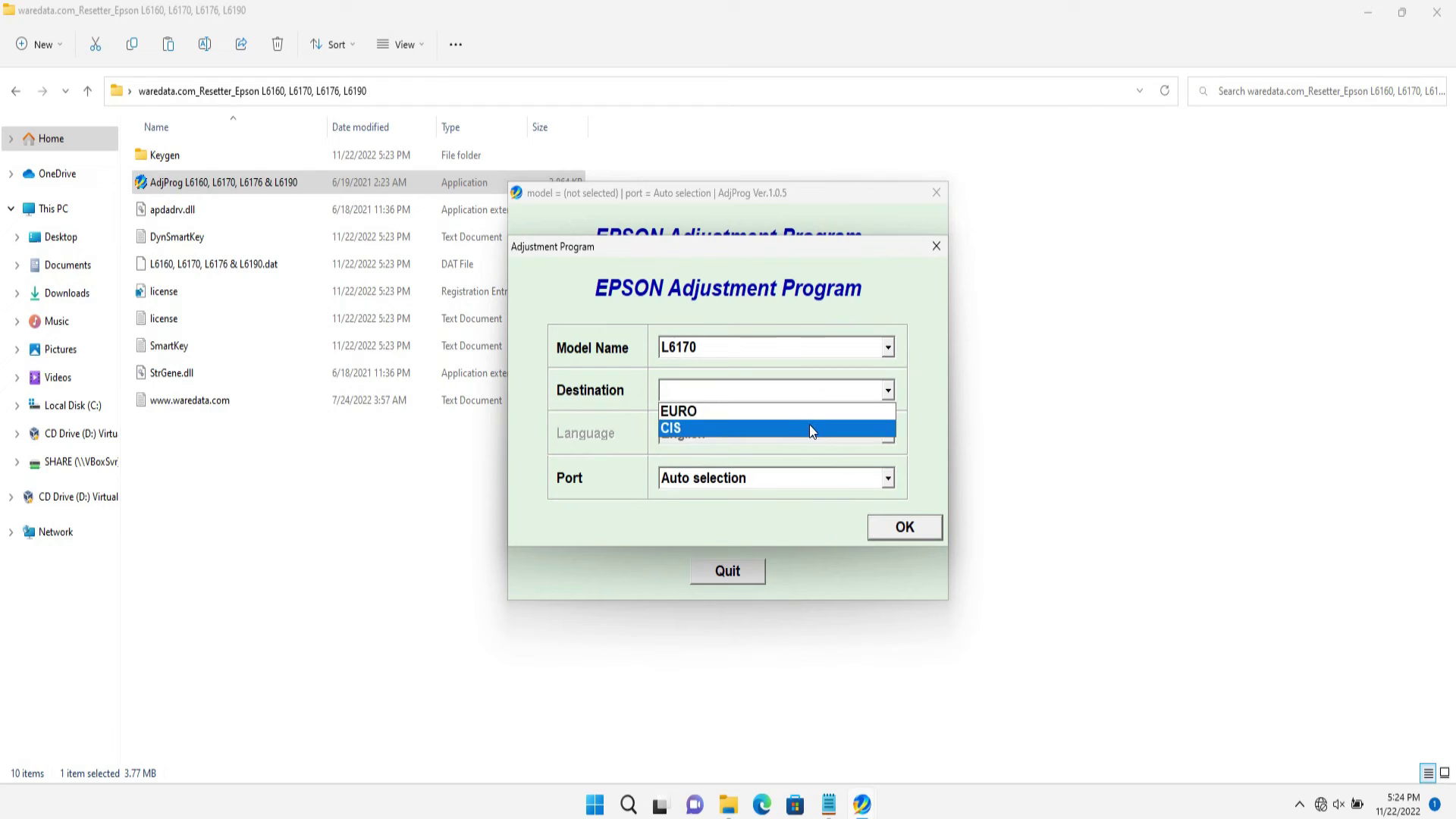
click(807, 411)
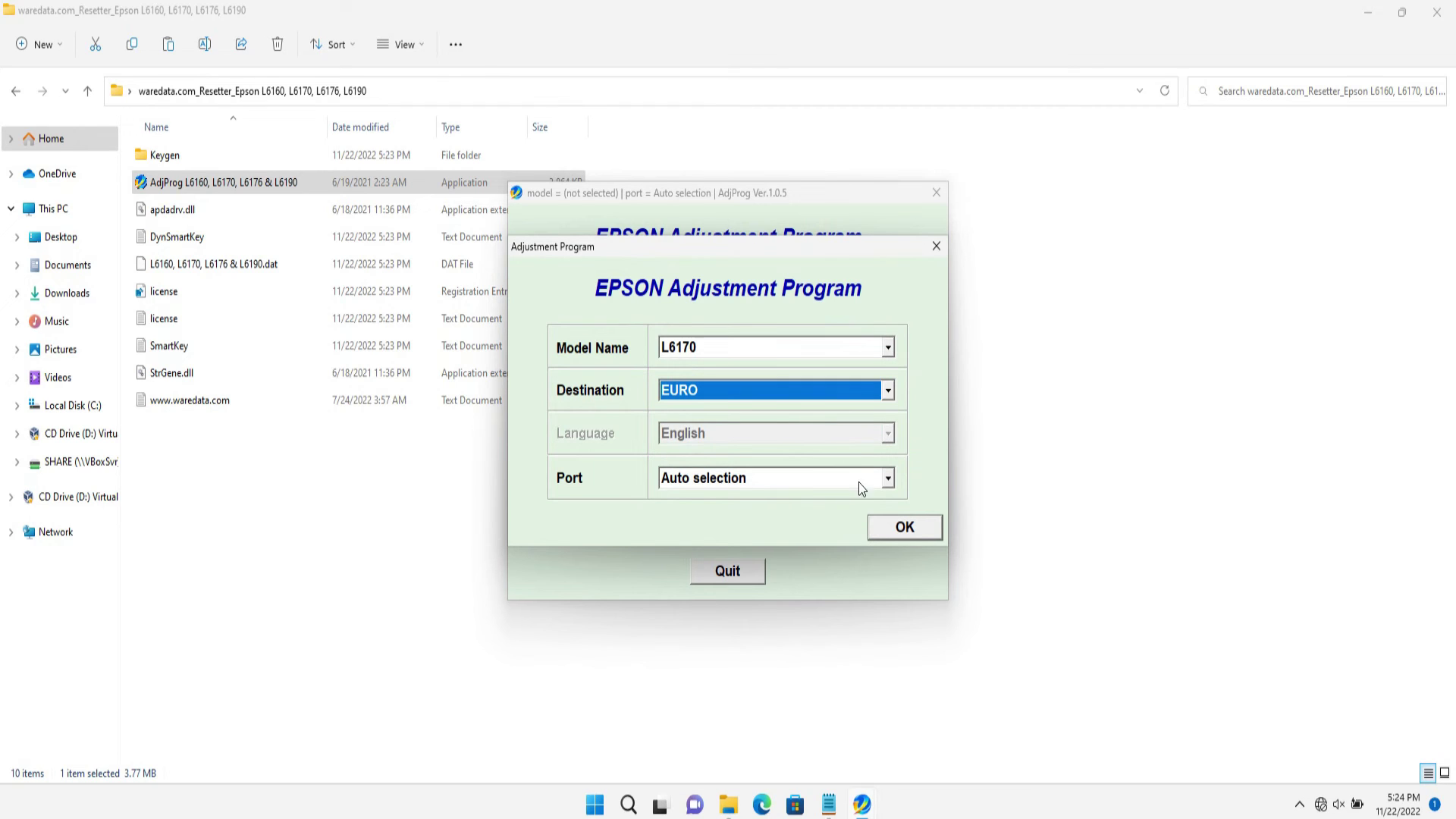
click(878, 533)
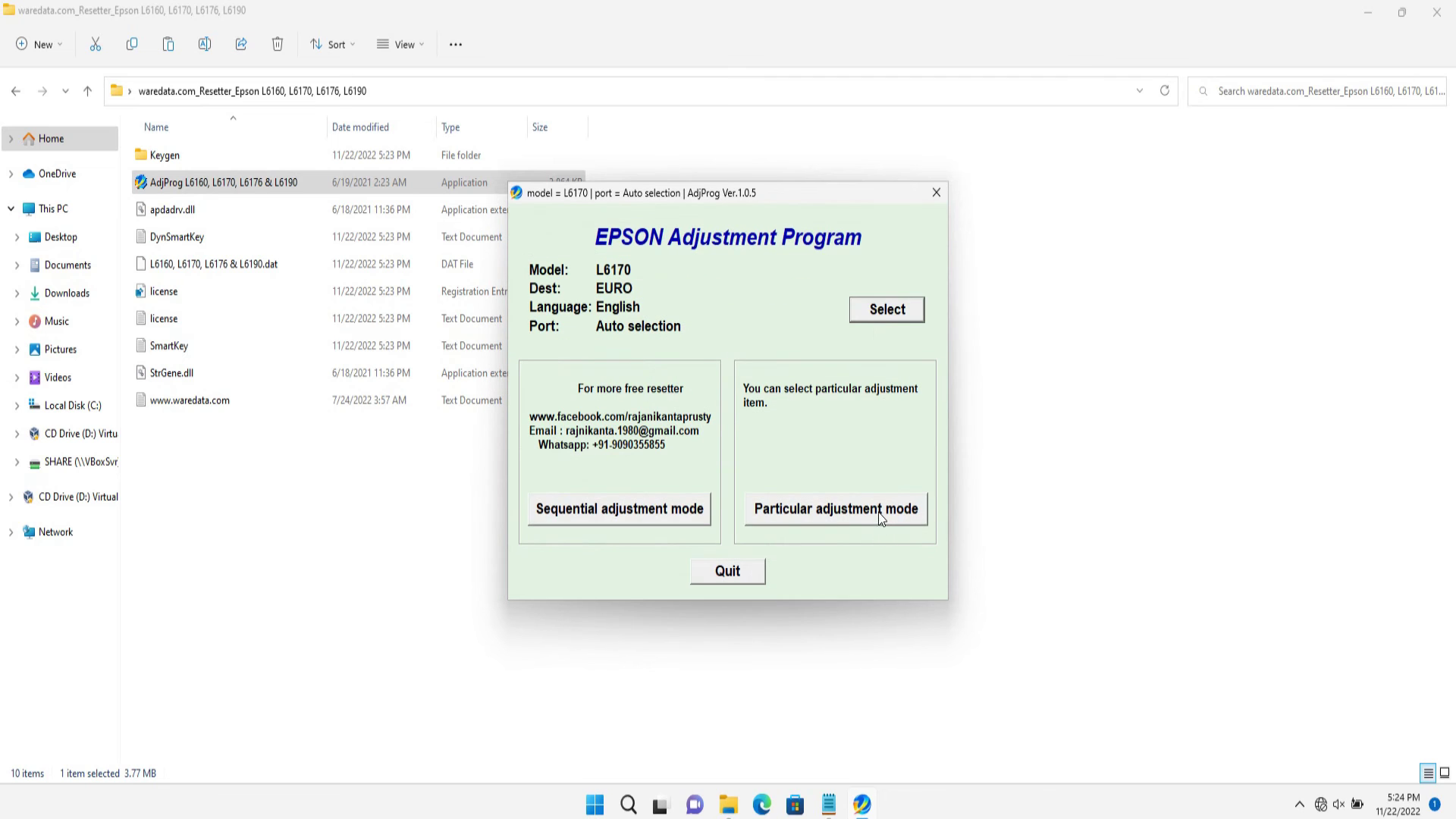
Open the Waste ink pad counter maintenance function in particular adjustment mode and select the main pad counter
click(879, 513)
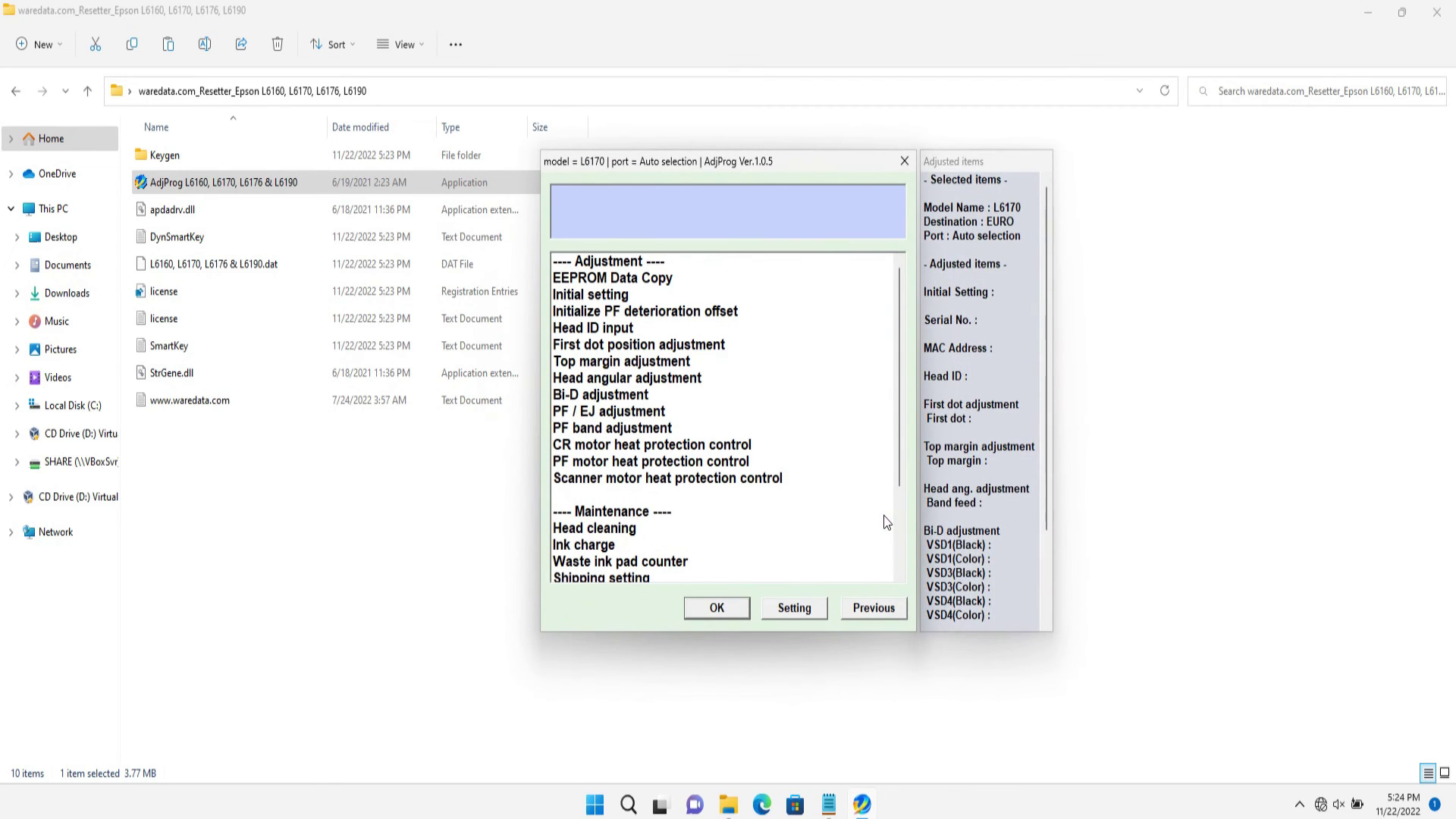
scroll(840, 467, down, 1)
click(659, 514)
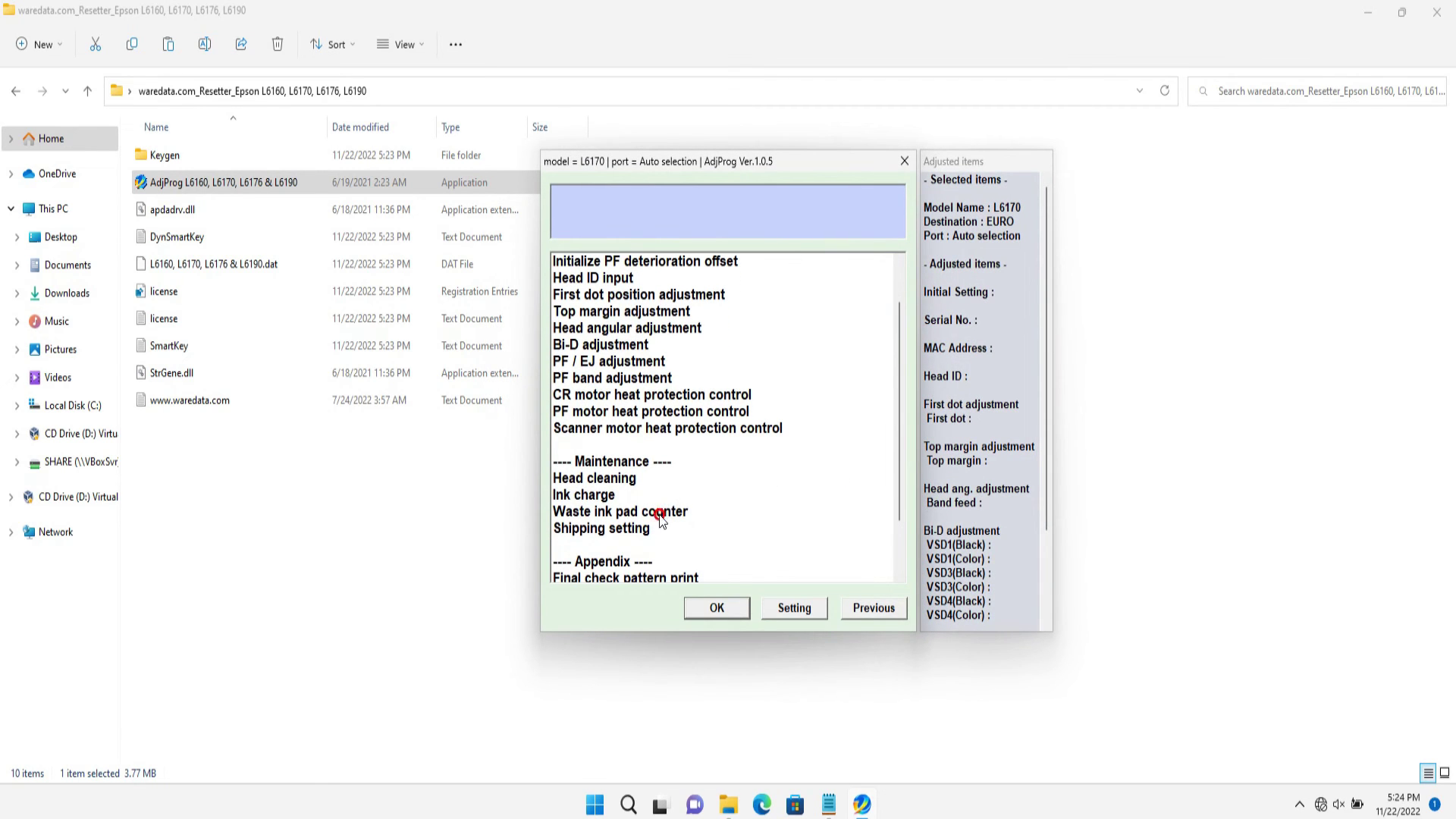
click(716, 607)
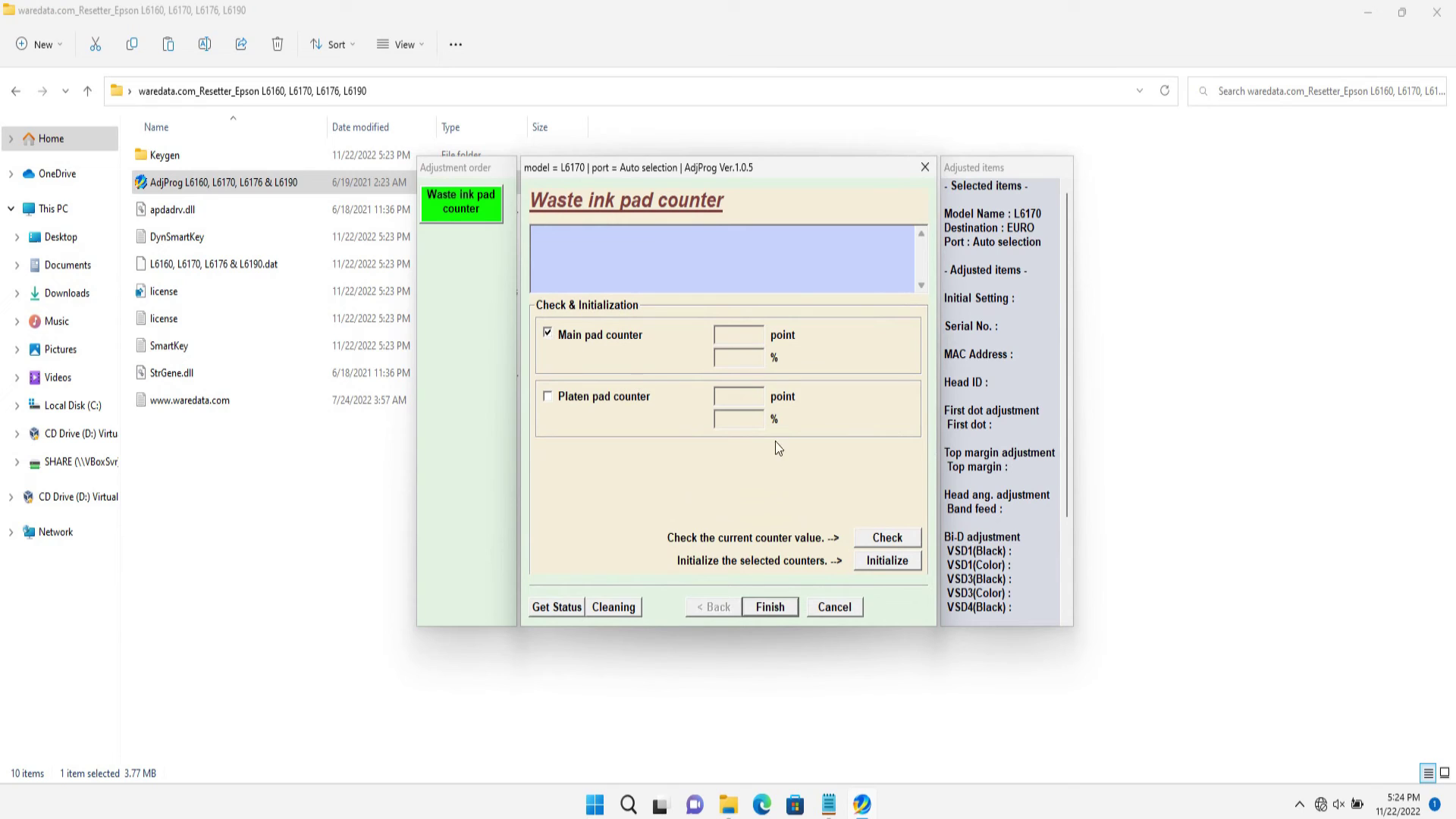
Close the waste ink pad counter window and the adjustment list to return to the adjustment program's main window
click(925, 537)
click(924, 168)
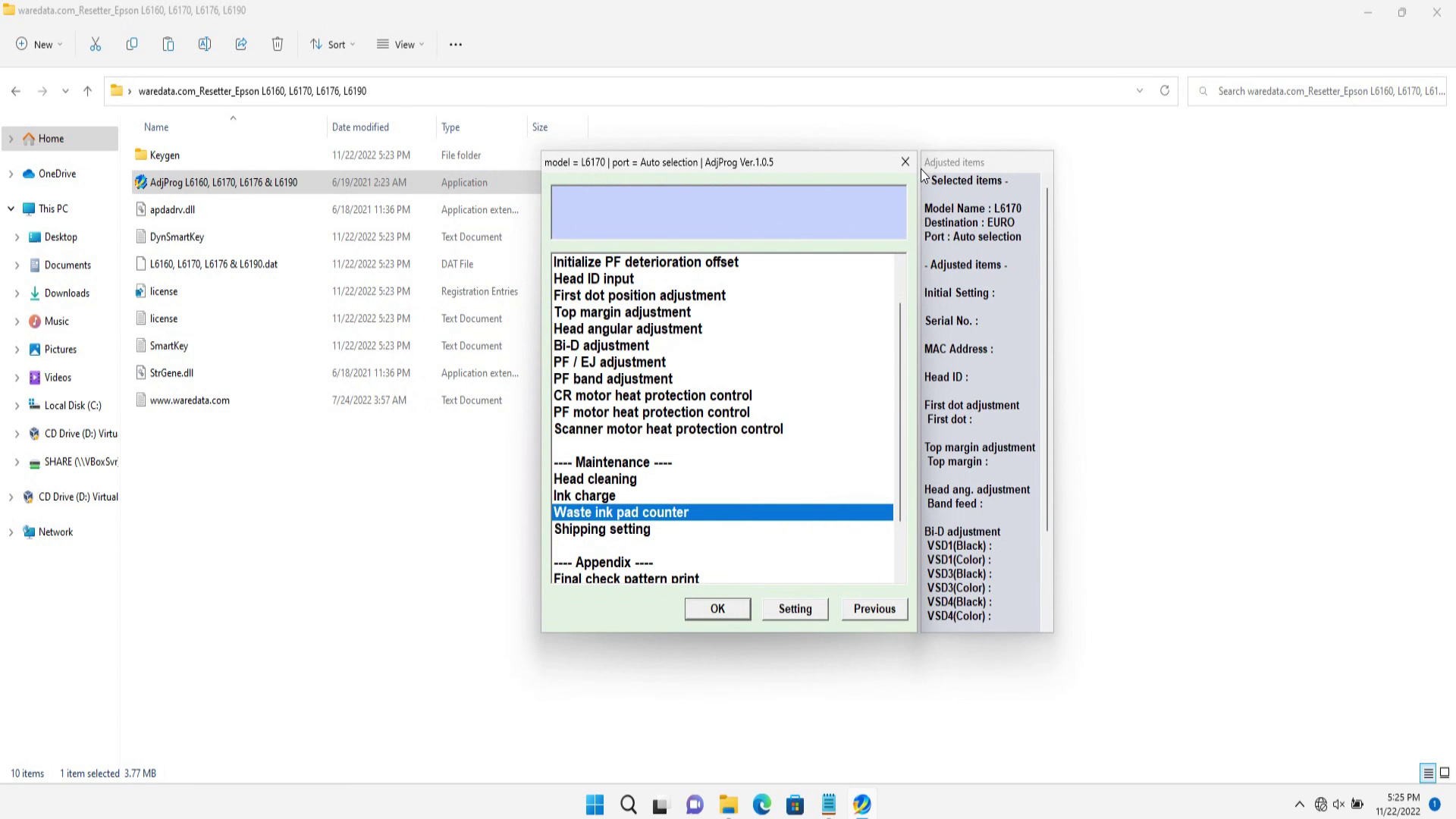
click(912, 165)
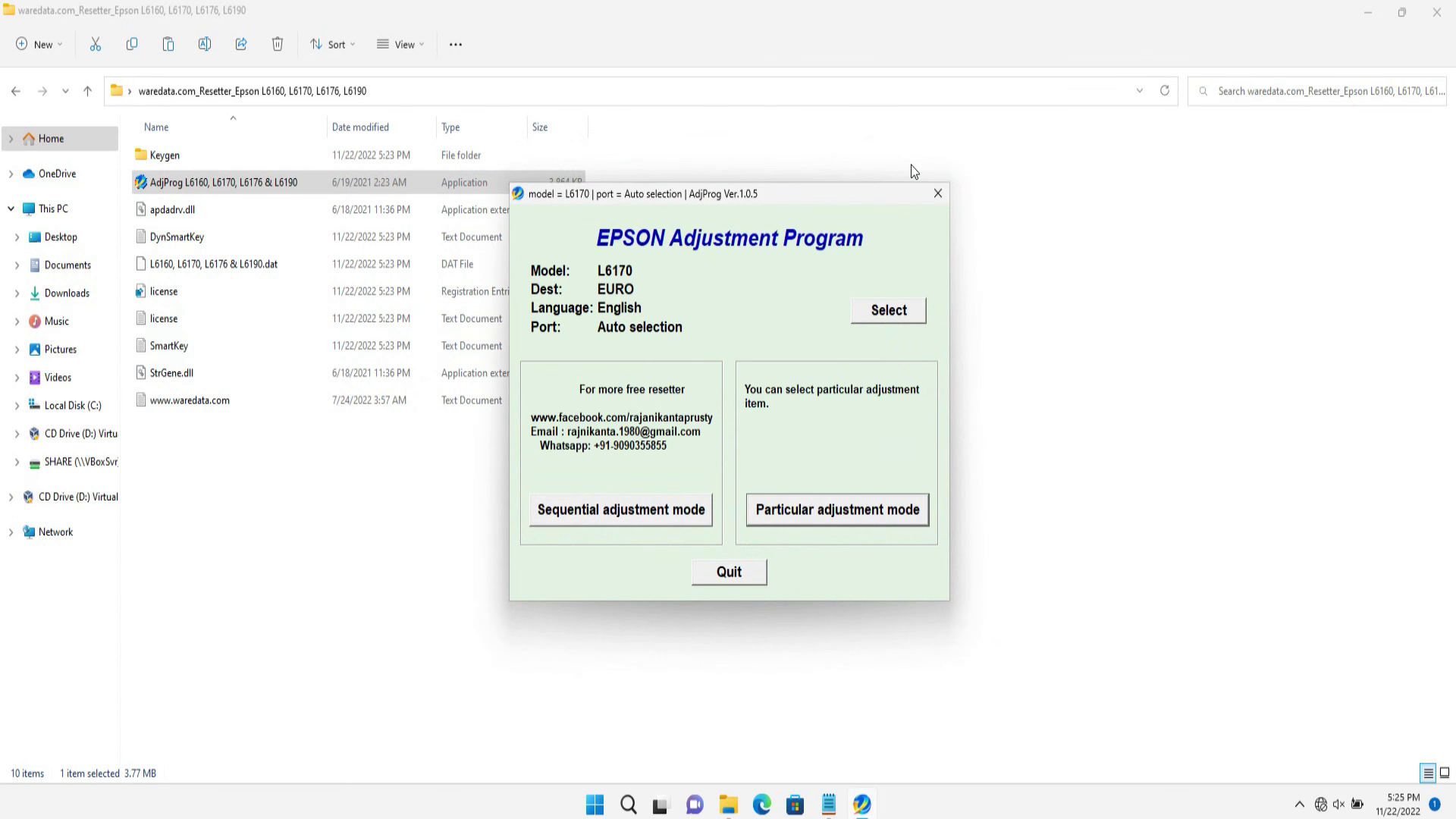